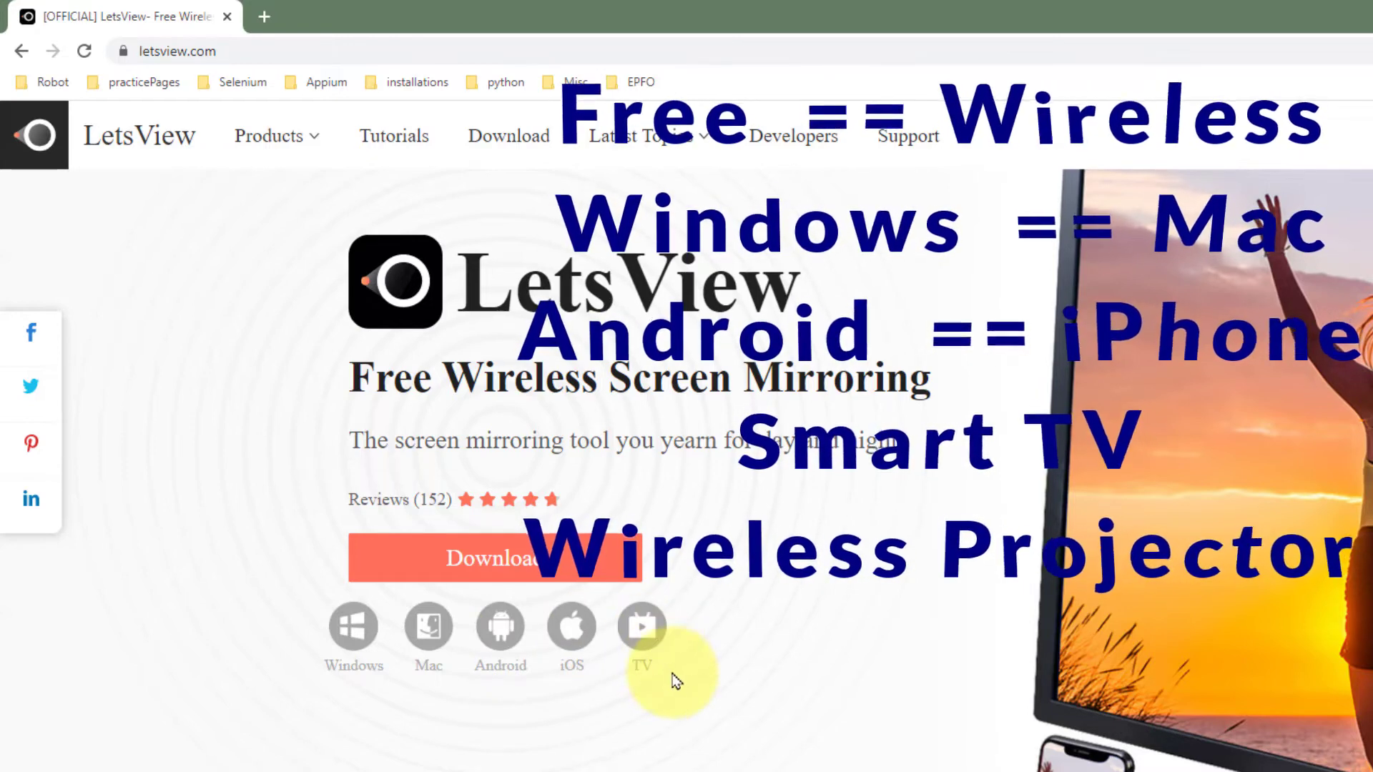
Step: Scroll through the LetsView home page to find the free screen mirroring Download section
{"action": "scroll", "coordinate": [678, 683], "scroll_direction": "down", "scroll_amount": 10}
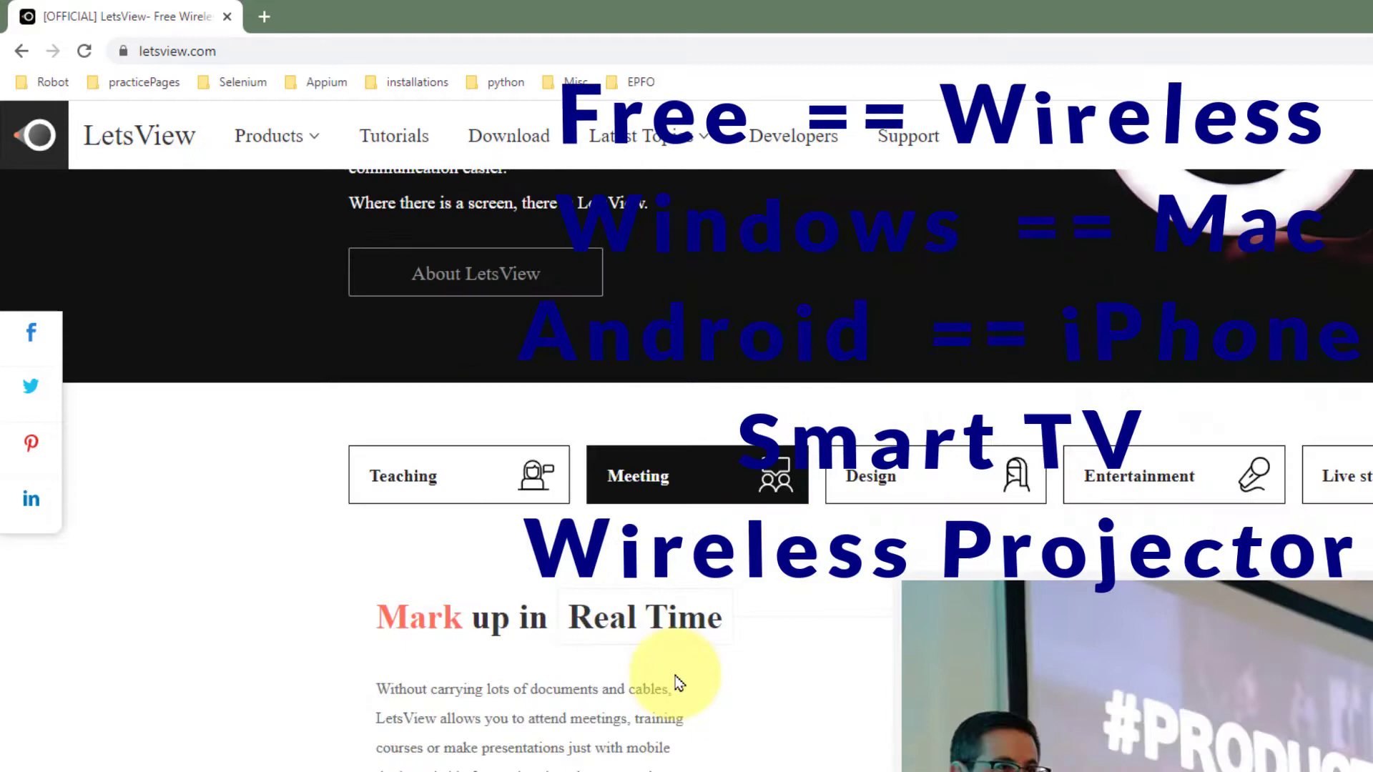
{"action": "scroll", "coordinate": [694, 622], "scroll_direction": "down", "scroll_amount": 1}
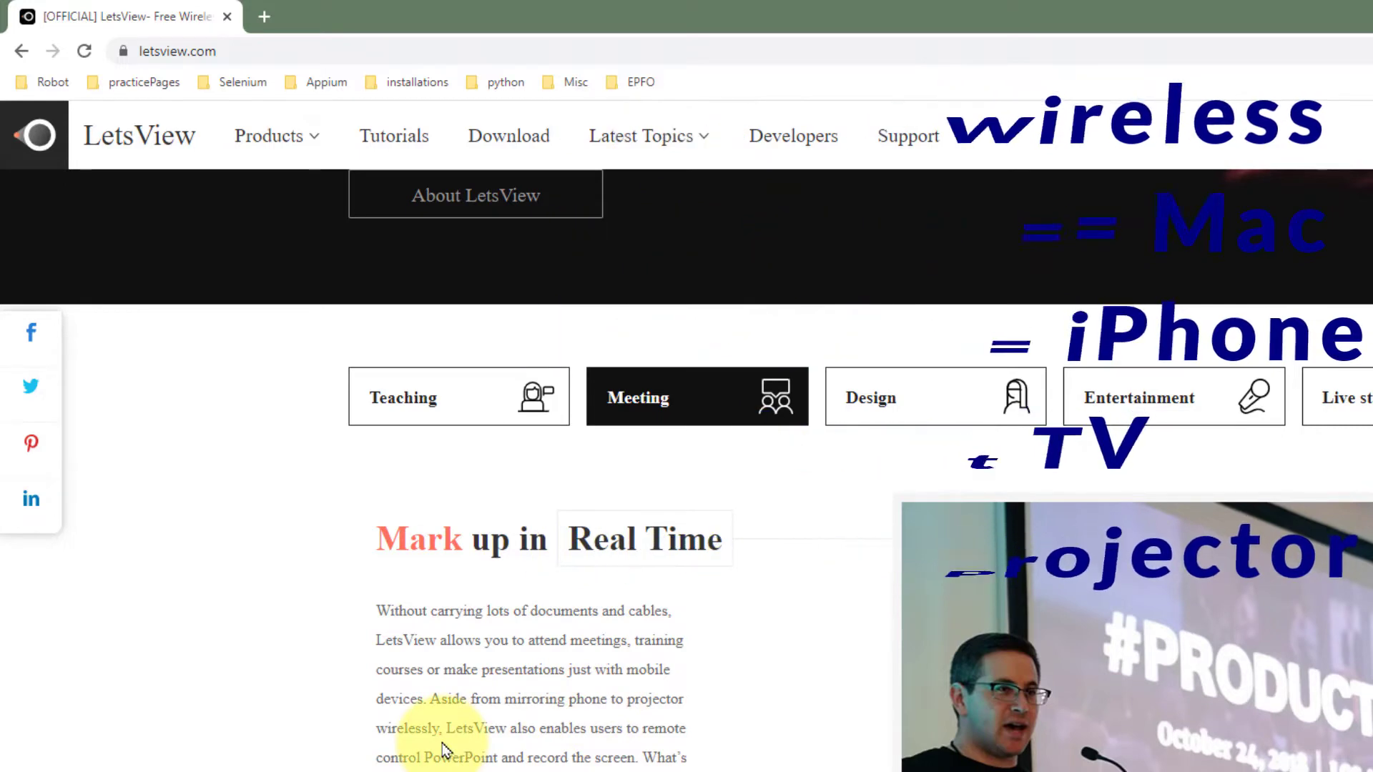
{"action": "scroll", "coordinate": [565, 573], "scroll_direction": "up", "scroll_amount": 10}
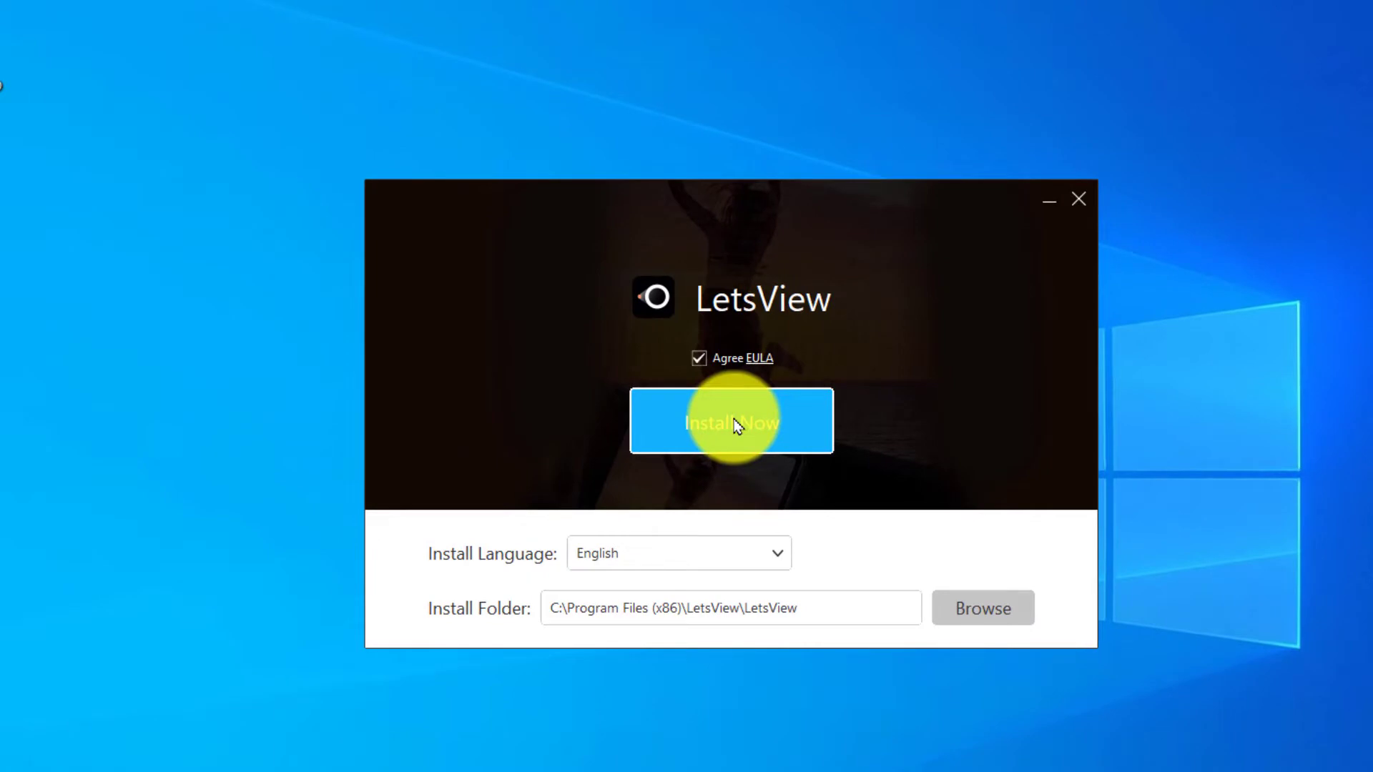
Step: Install LetsView on the PC and launch it once installation finishes
{"action": "left_click", "coordinate": [736, 425]}
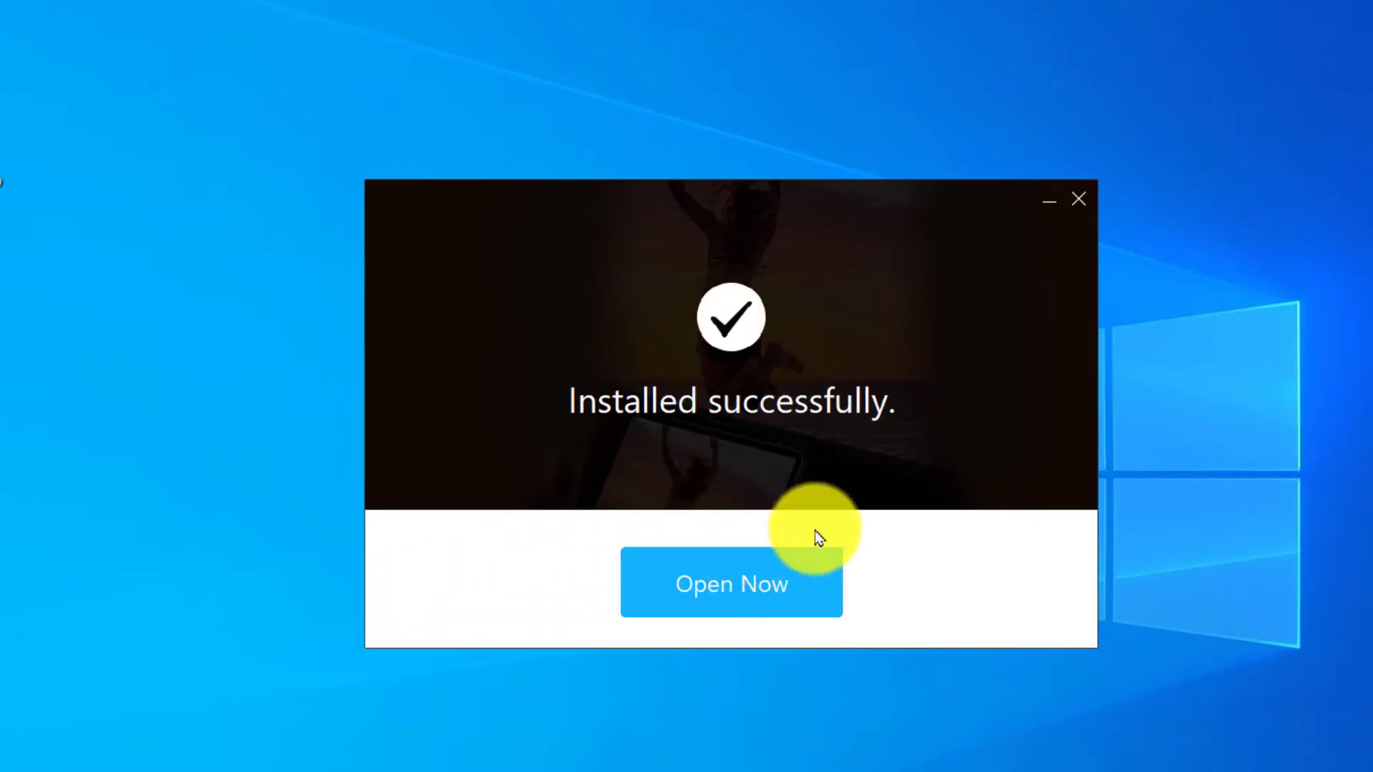
{"action": "left_click", "coordinate": [767, 587]}
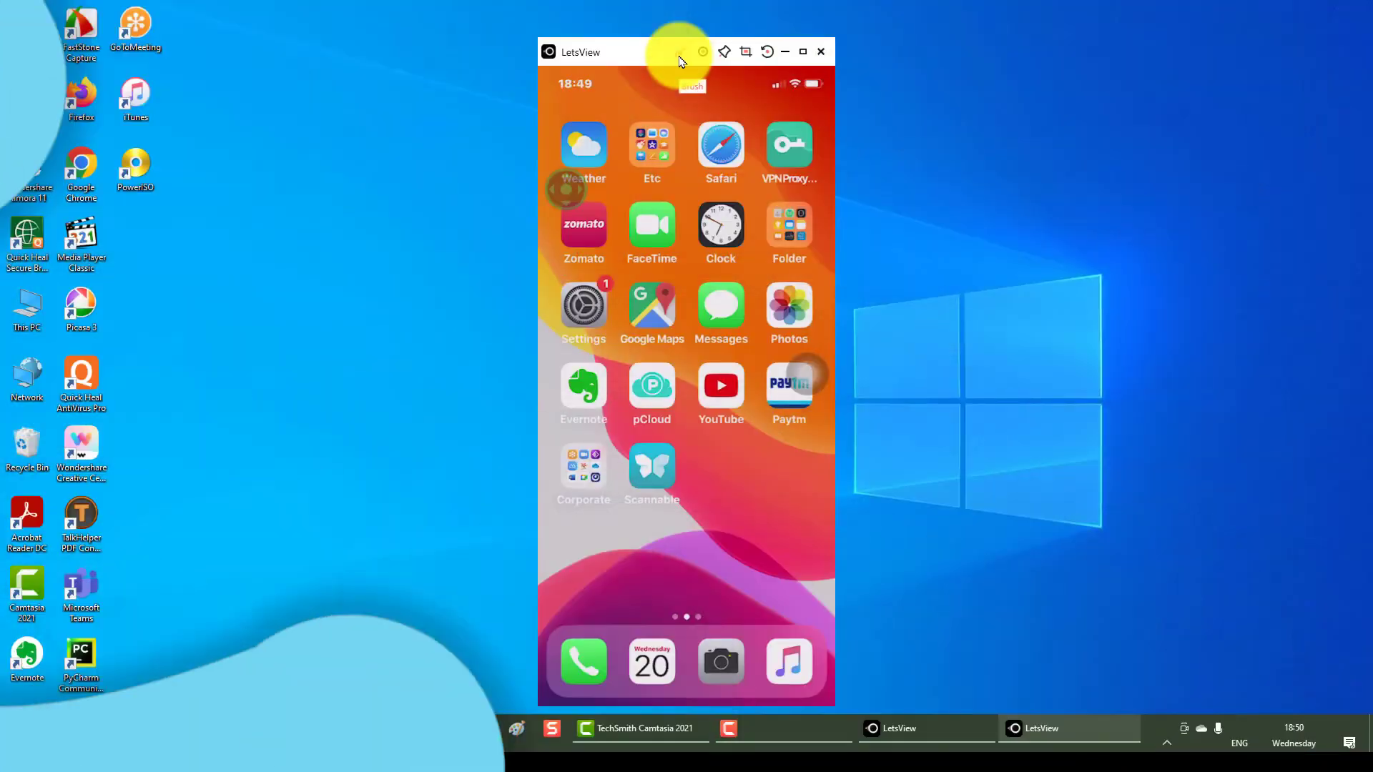
{"action": "left_click", "coordinate": [680, 55]}
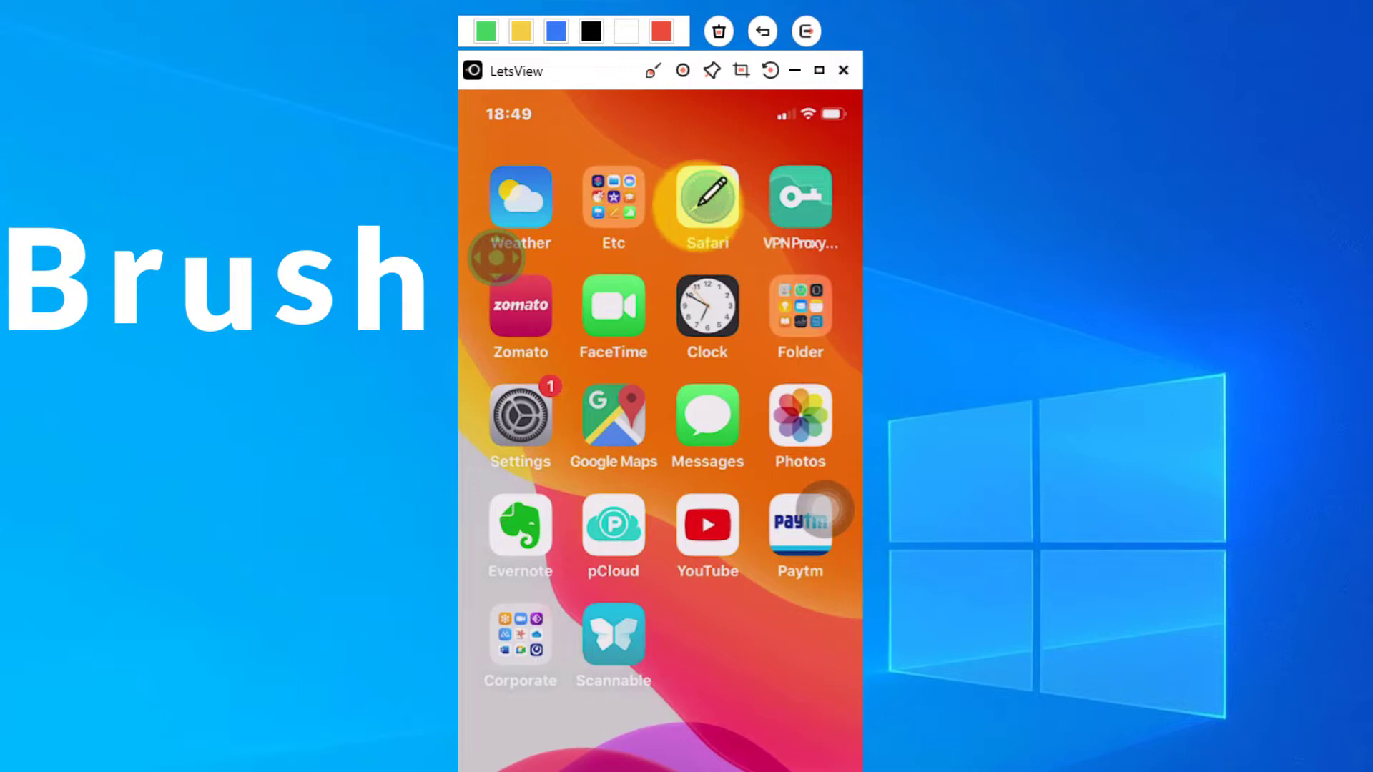
{"action": "left_click", "coordinate": [557, 31]}
{"action": "mouse_move", "coordinate": [667, 141]}
{"action": "left_mouse_down"}
{"action": "mouse_move", "coordinate": [801, 197]}
{"action": "mouse_move", "coordinate": [617, 154]}
{"action": "left_mouse_up"}
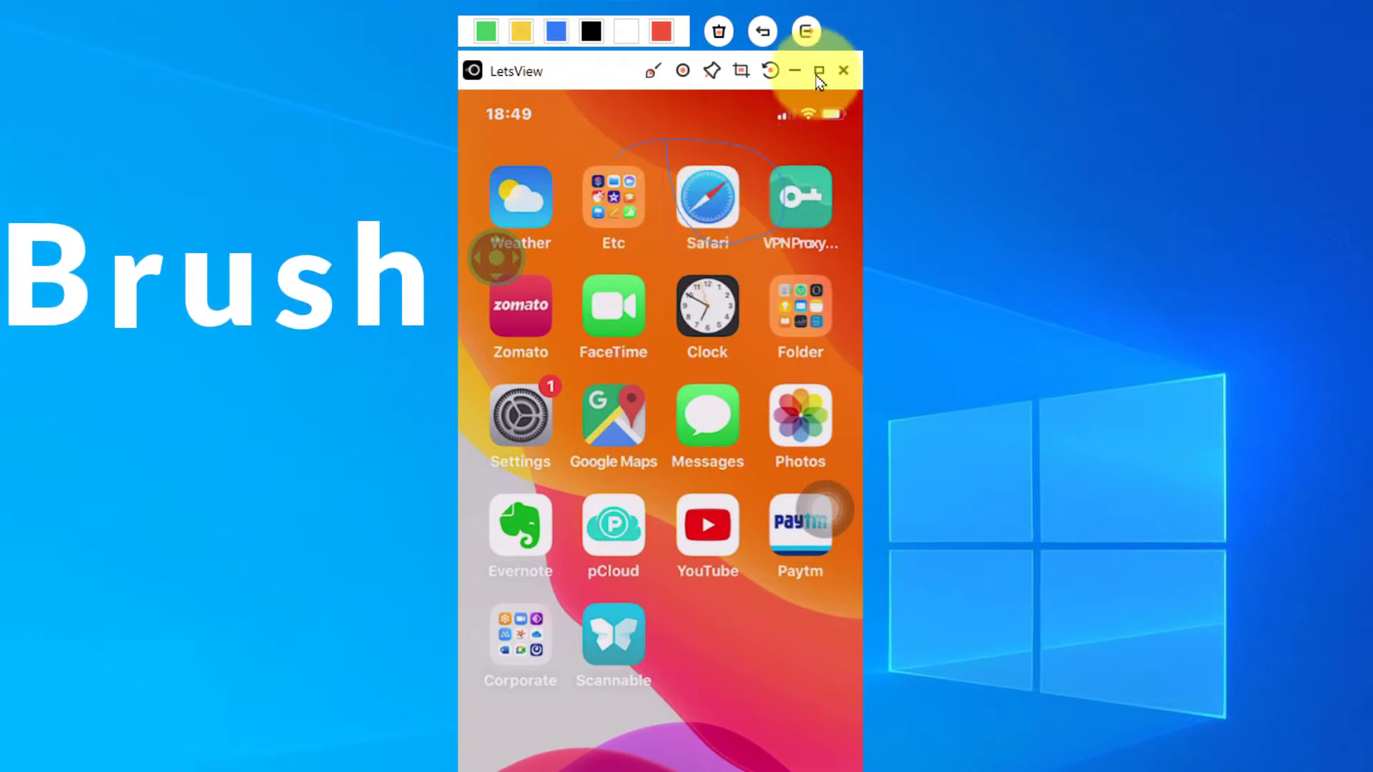
{"action": "left_click_drag", "start_coordinate": [583, 258], "coordinate": [561, 282]}
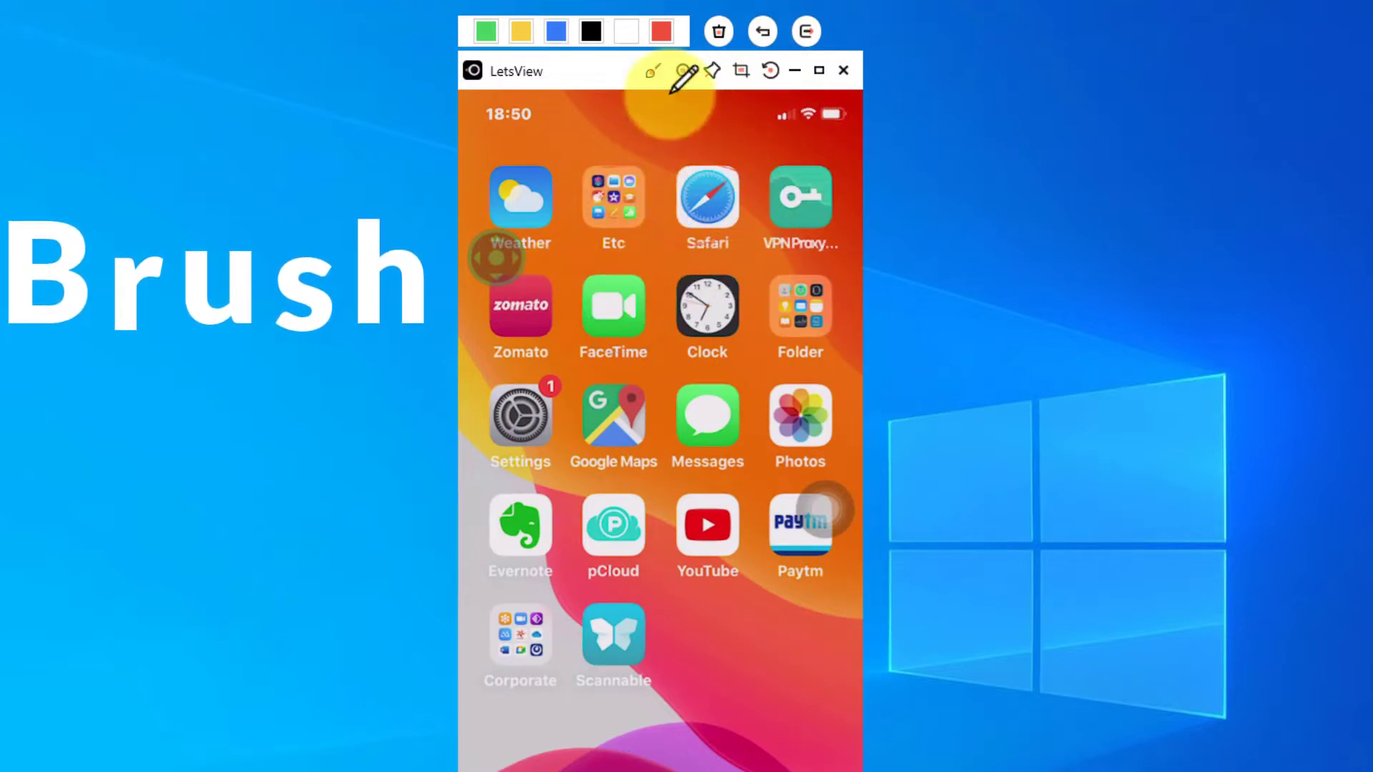
{"action": "mouse_move", "coordinate": [640, 165]}
{"action": "left_mouse_down"}
{"action": "mouse_move", "coordinate": [766, 236]}
{"action": "mouse_move", "coordinate": [644, 267]}
{"action": "left_mouse_up"}
{"action": "mouse_move", "coordinate": [630, 386]}
{"action": "left_mouse_down"}
{"action": "mouse_move", "coordinate": [702, 475]}
{"action": "mouse_move", "coordinate": [672, 357]}
{"action": "left_mouse_up"}
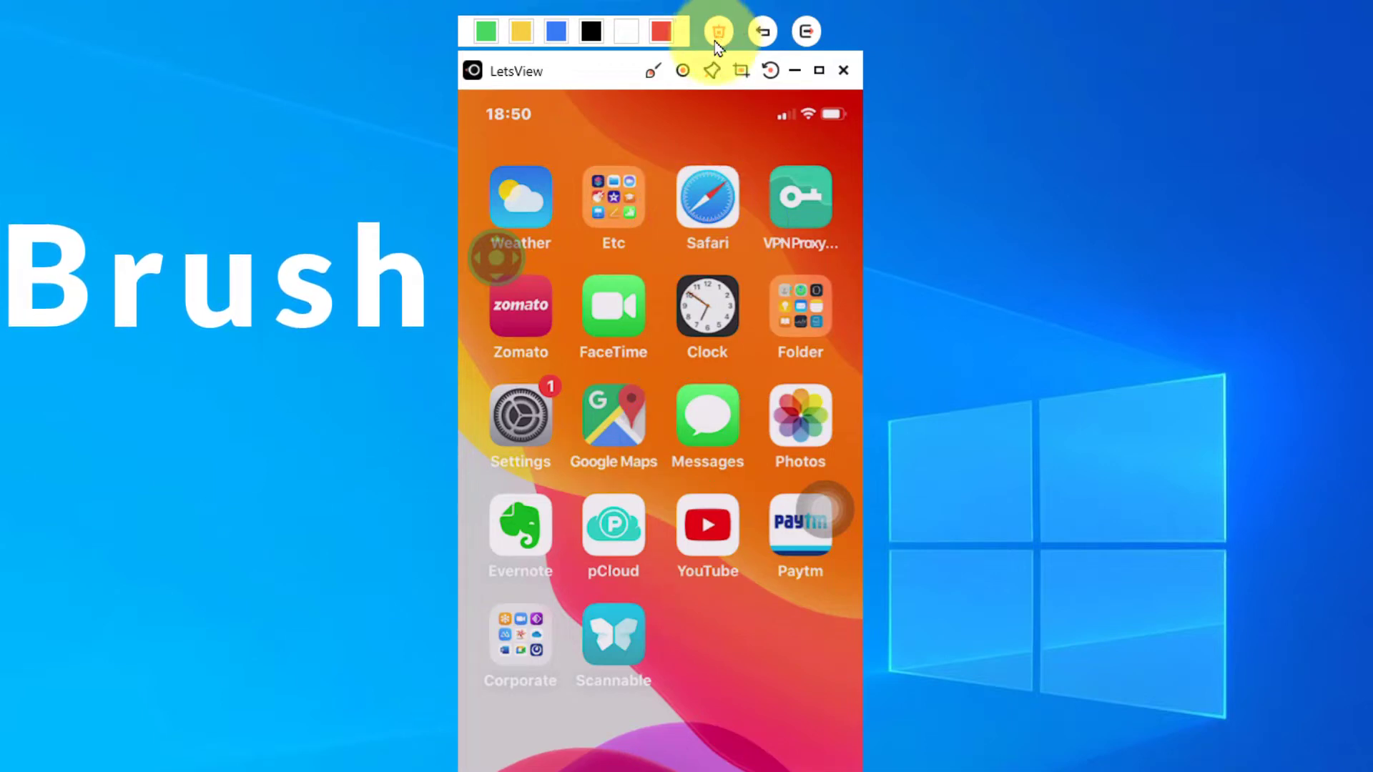
{"action": "mouse_move", "coordinate": [629, 190]}
{"action": "left_mouse_down"}
{"action": "mouse_move", "coordinate": [758, 247]}
{"action": "mouse_move", "coordinate": [629, 278]}
{"action": "left_mouse_up"}
{"action": "mouse_move", "coordinate": [554, 405]}
{"action": "left_mouse_down"}
{"action": "mouse_move", "coordinate": [706, 414]}
{"action": "mouse_move", "coordinate": [629, 493]}
{"action": "left_mouse_up"}
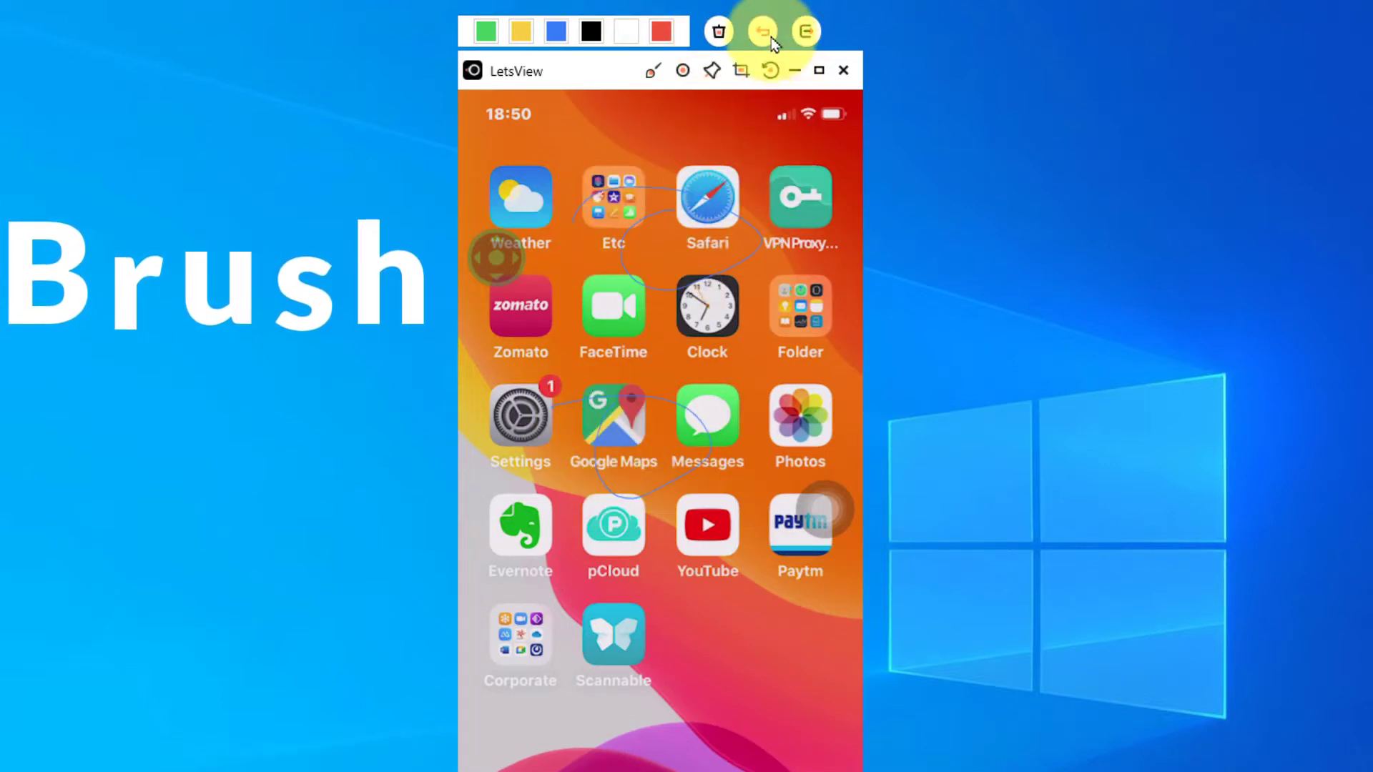
{"action": "left_click_drag", "start_coordinate": [688, 254], "coordinate": [715, 286]}
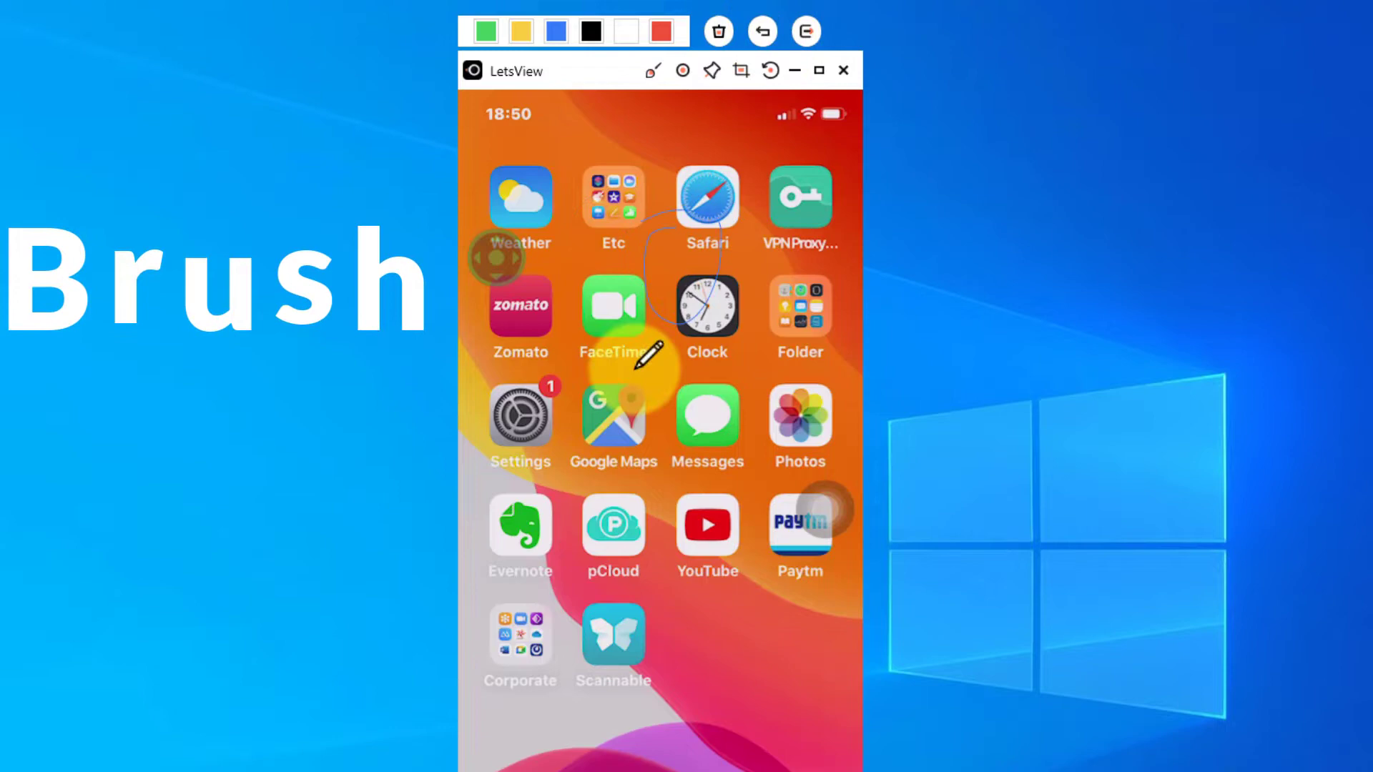
{"action": "mouse_move", "coordinate": [635, 367]}
{"action": "left_mouse_down"}
{"action": "mouse_move", "coordinate": [652, 399]}
{"action": "mouse_move", "coordinate": [572, 404]}
{"action": "left_mouse_up"}
{"action": "left_click", "coordinate": [807, 31]}
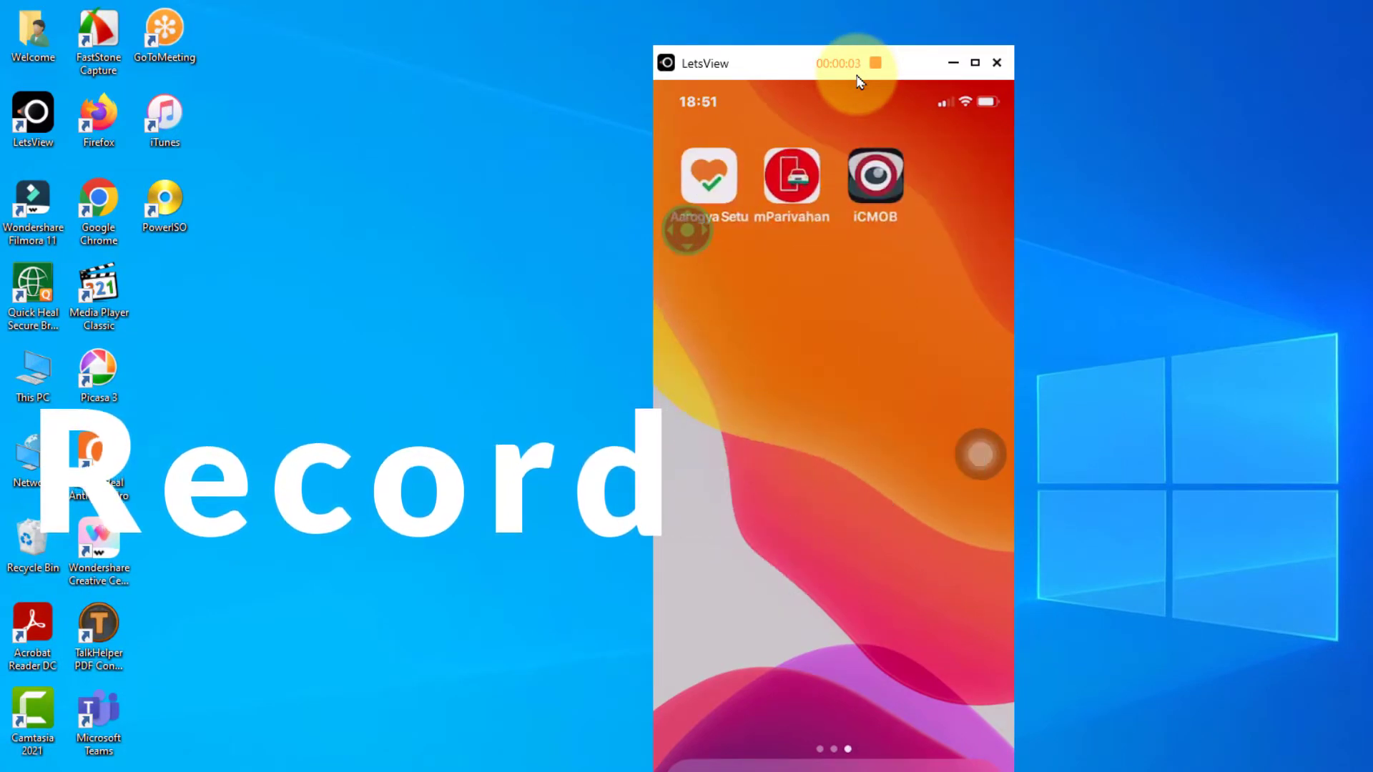
Step: Stop the recording to save the MP4 and pin the mirror window always on top
{"action": "left_click", "coordinate": [875, 64]}
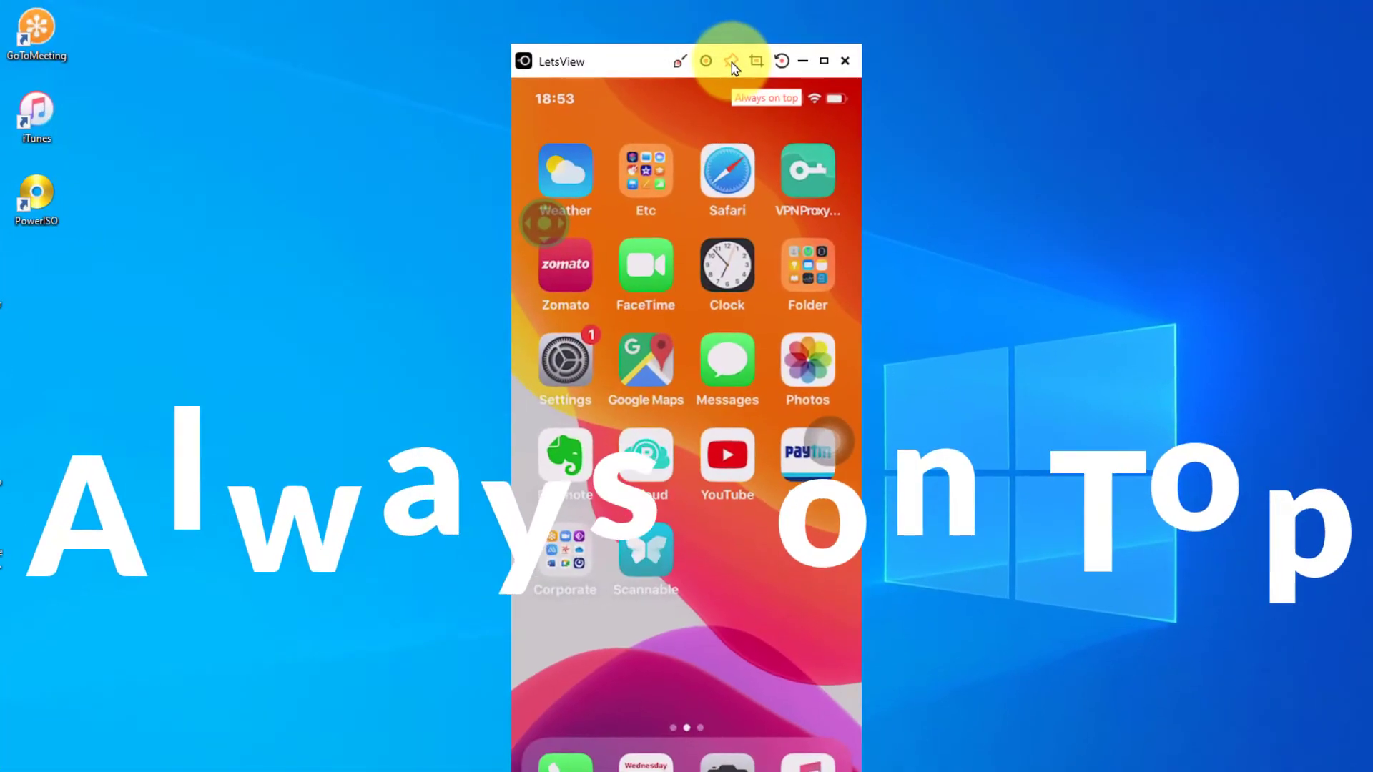
{"action": "left_click", "coordinate": [731, 61]}
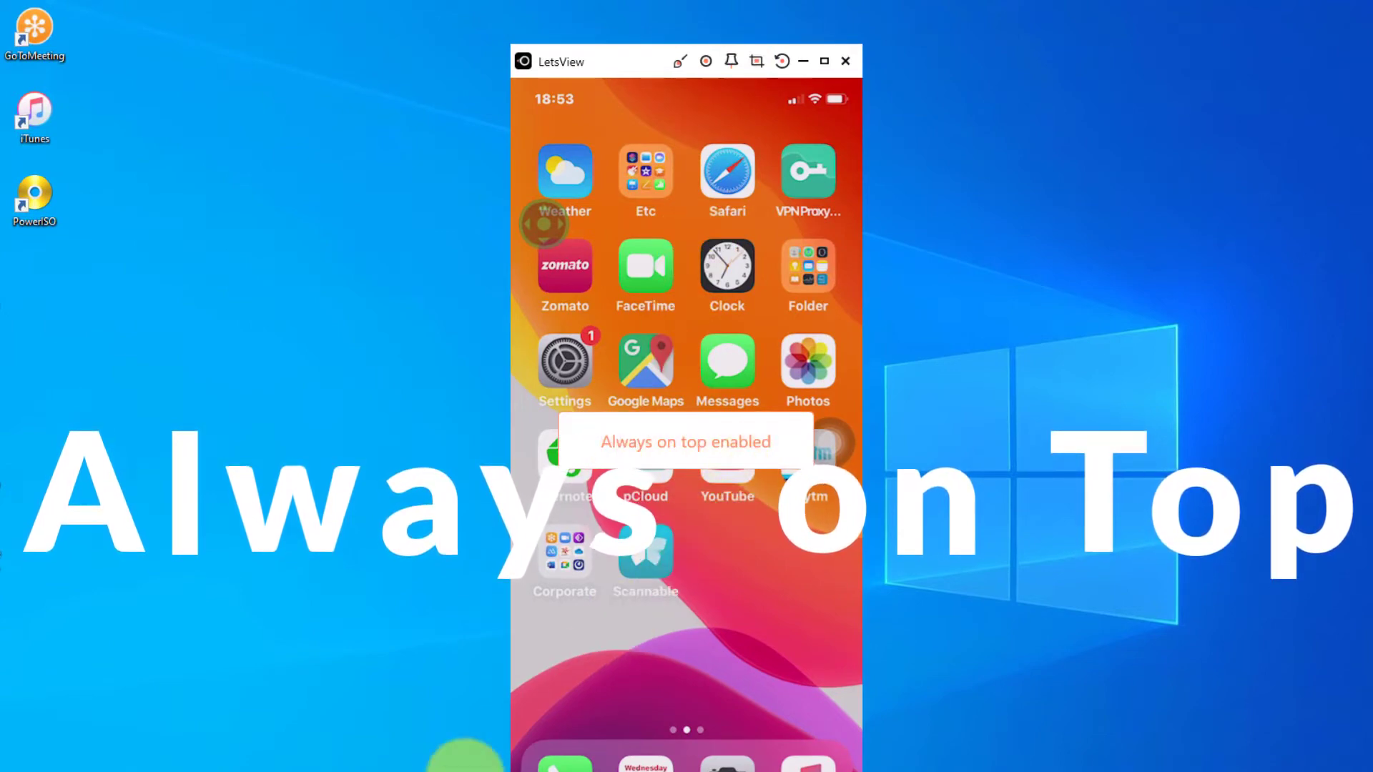
{"action": "key", "text": "alt+Tab"}
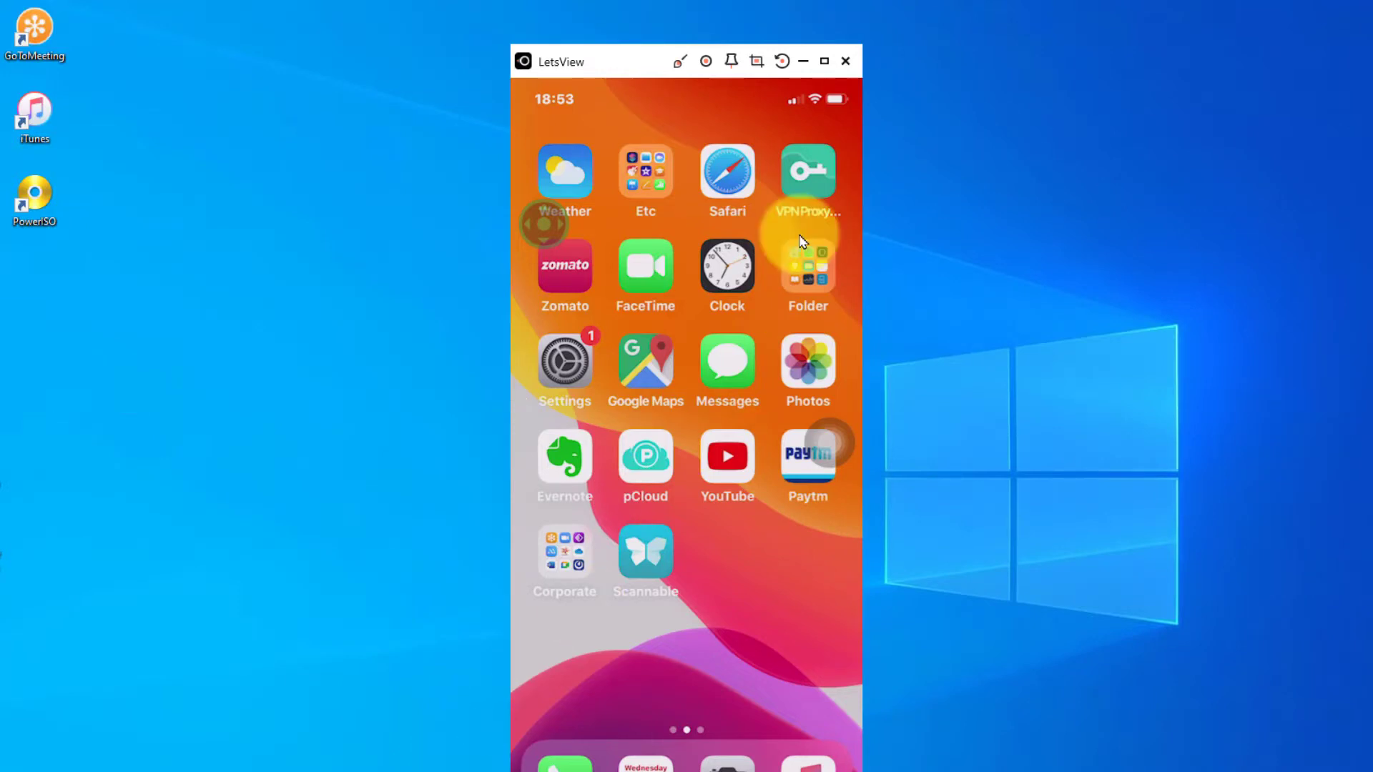
Step: Capture a PNG screenshot of the mirrored screen and open it from its folder
{"action": "left_click", "coordinate": [756, 60]}
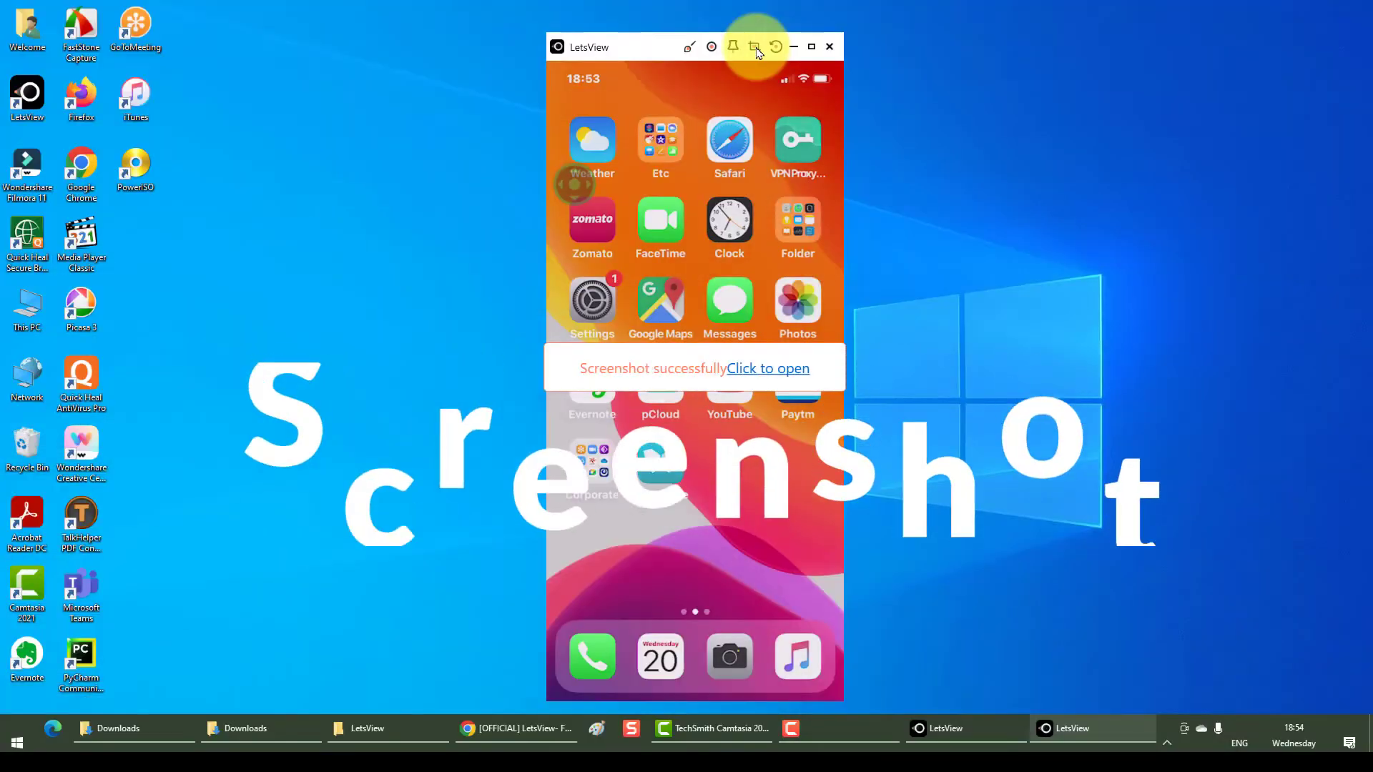
{"action": "left_click", "coordinate": [769, 369]}
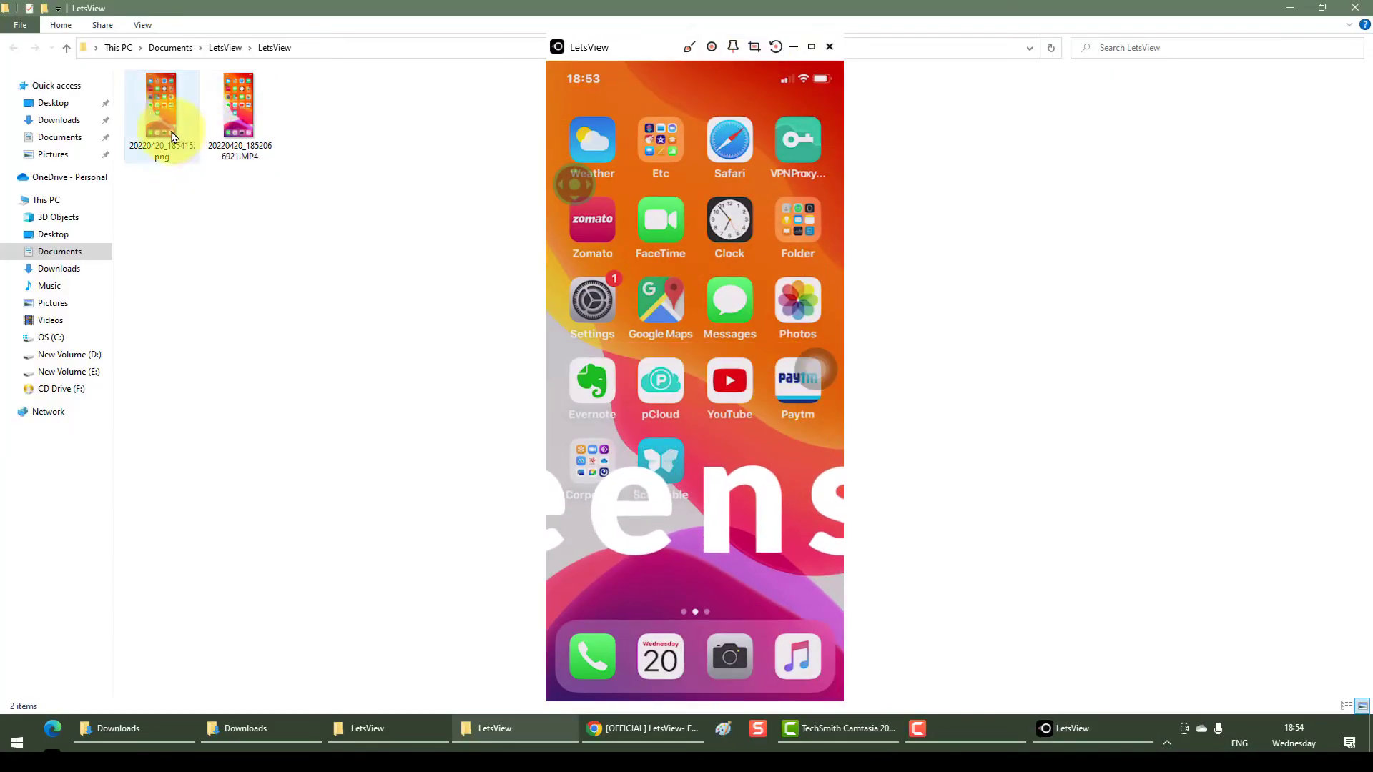
{"action": "left_click", "coordinate": [171, 136]}
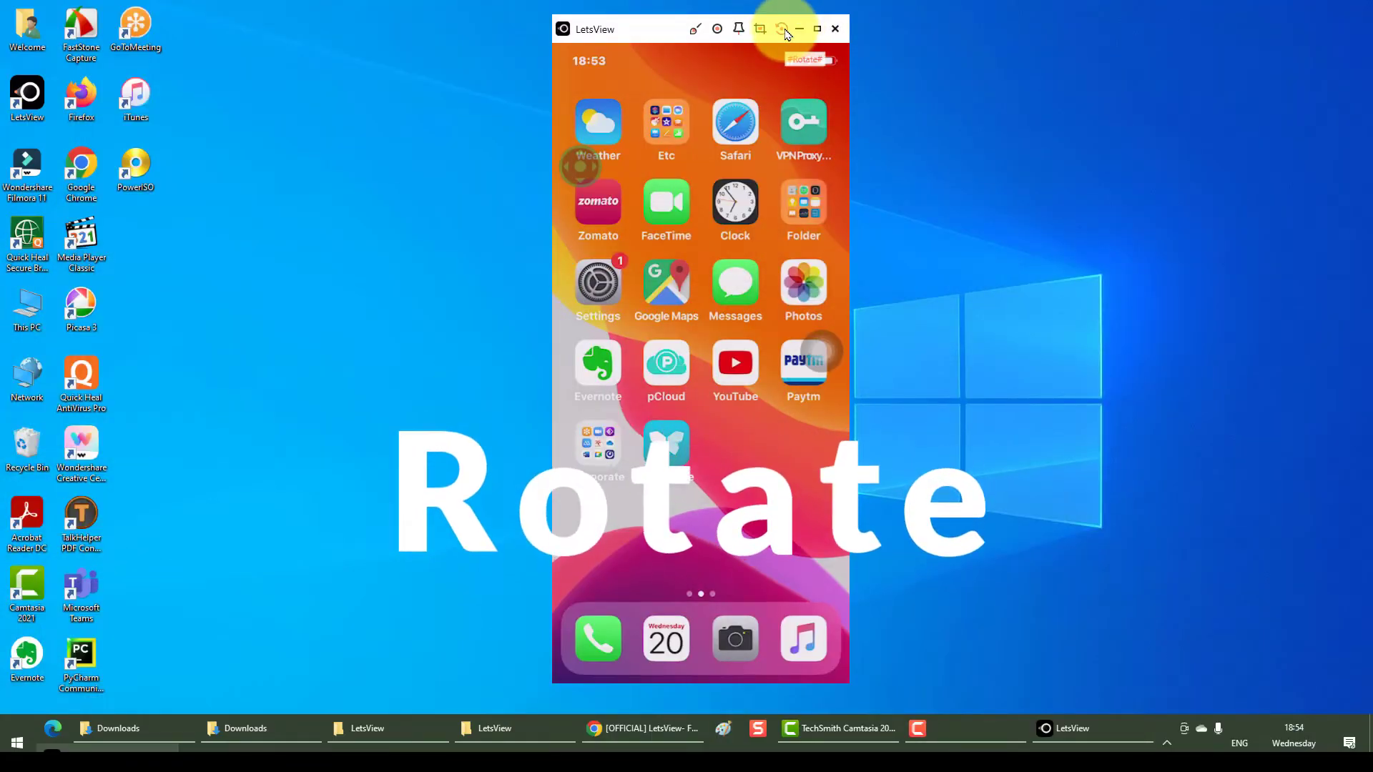
{"action": "left_click", "coordinate": [782, 28]}
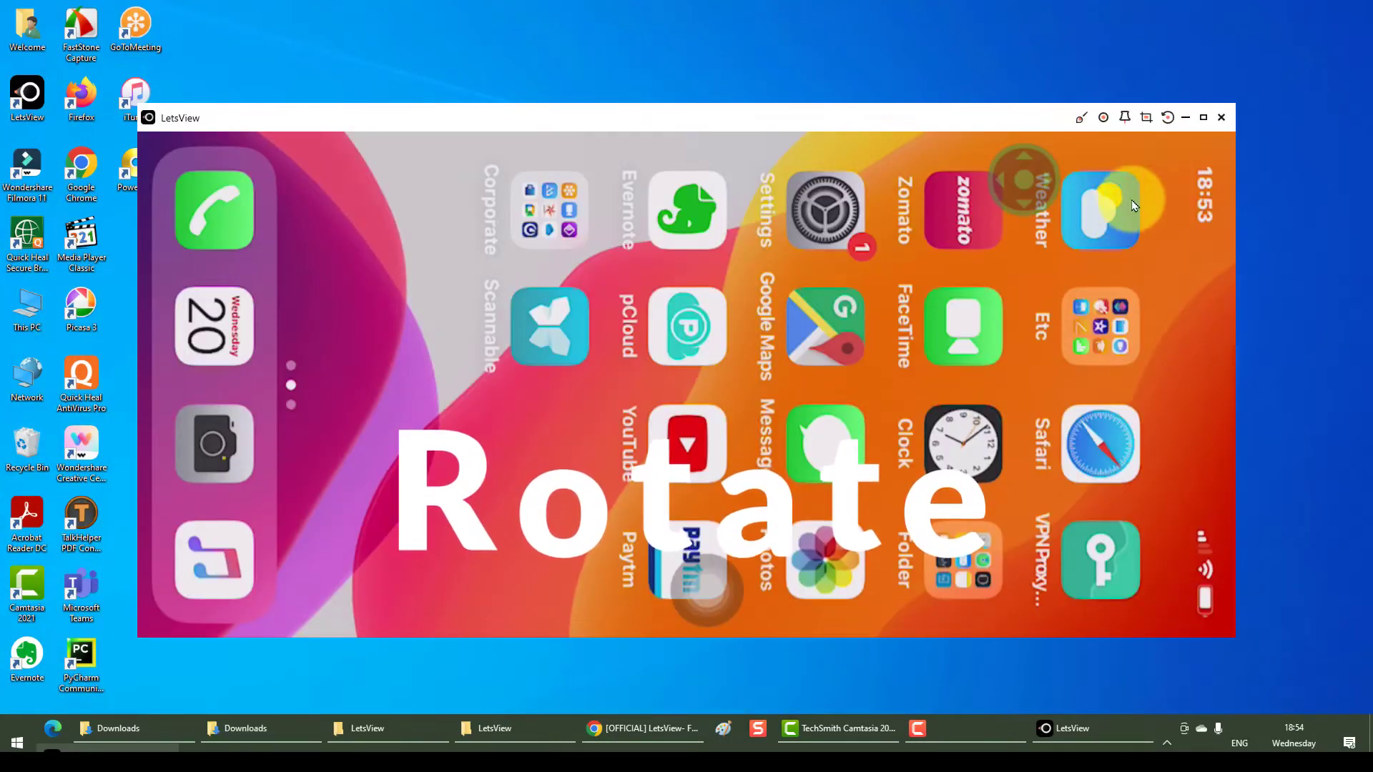
{"action": "left_click", "coordinate": [1168, 117]}
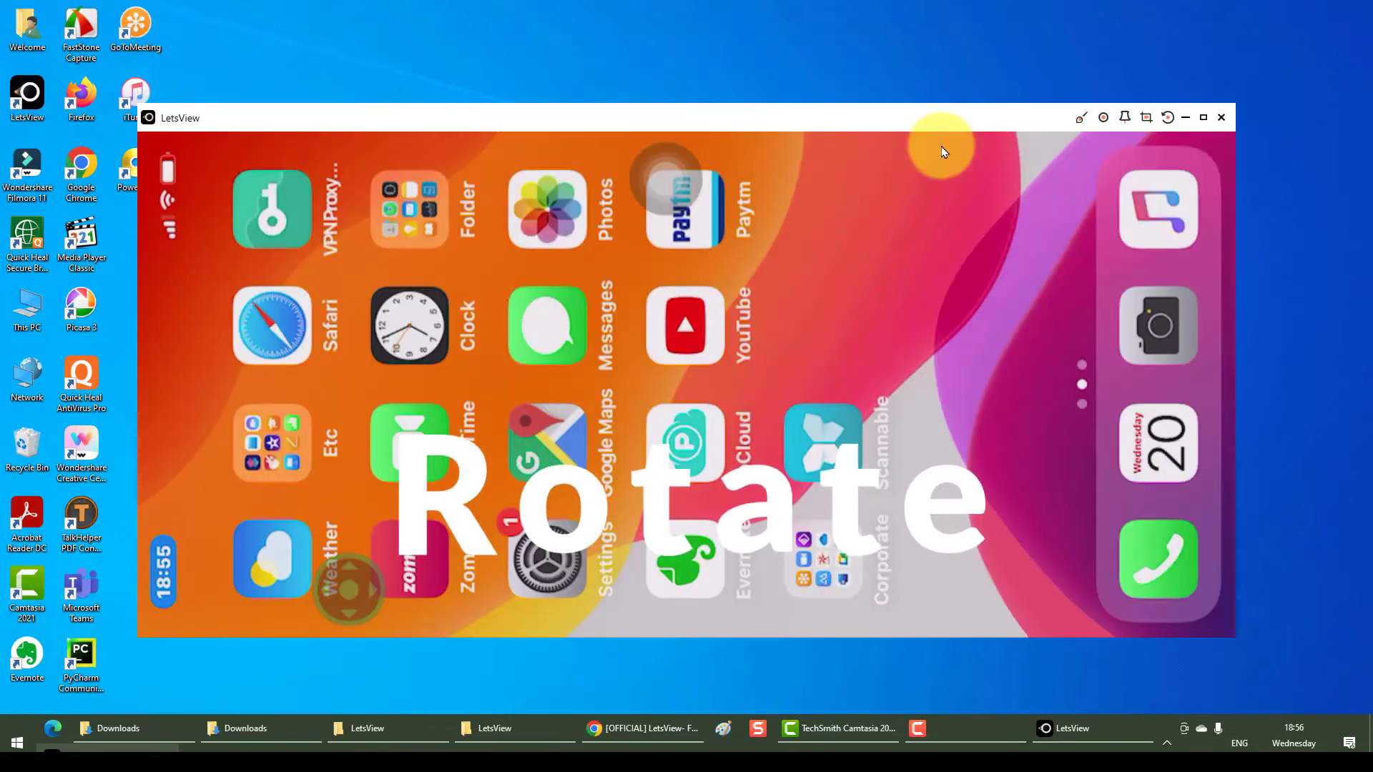
{"action": "left_click", "coordinate": [1168, 117]}
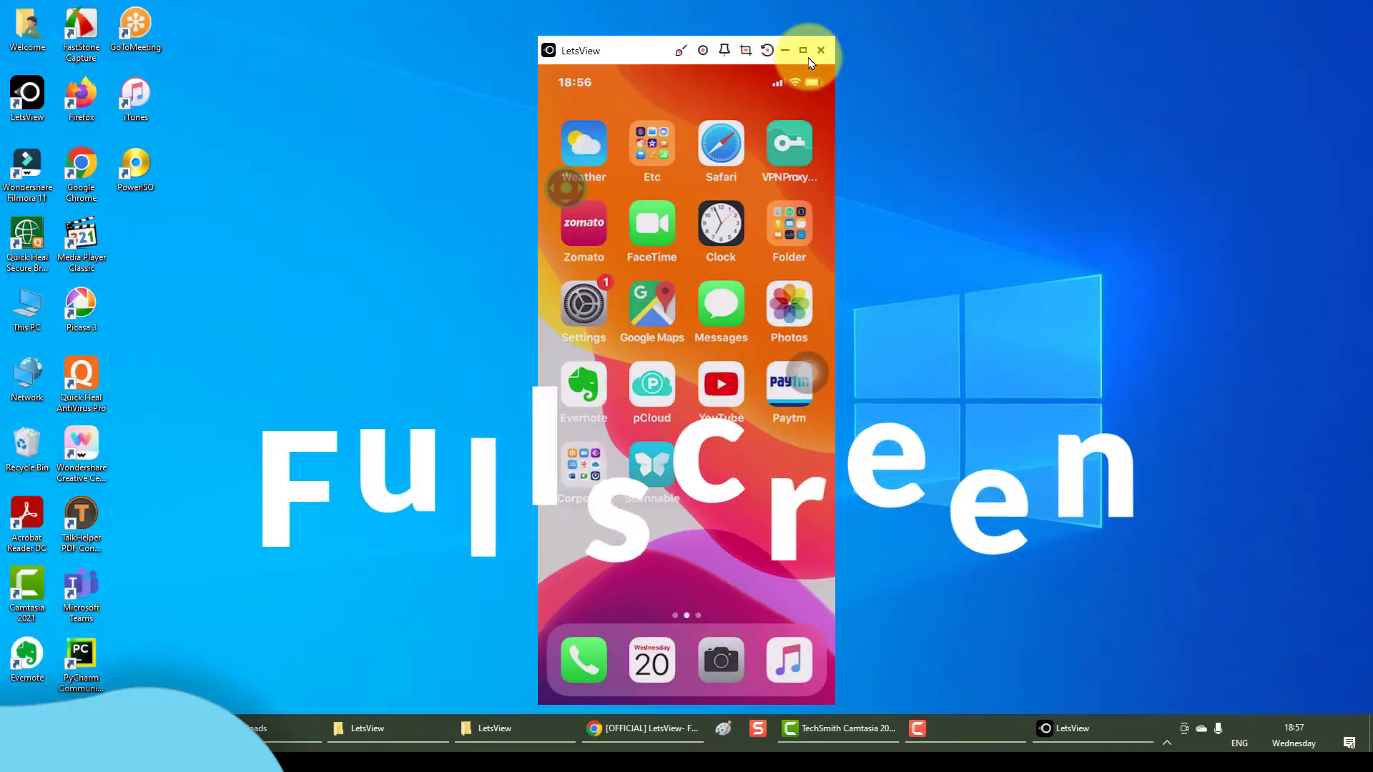
{"action": "left_click", "coordinate": [804, 51]}
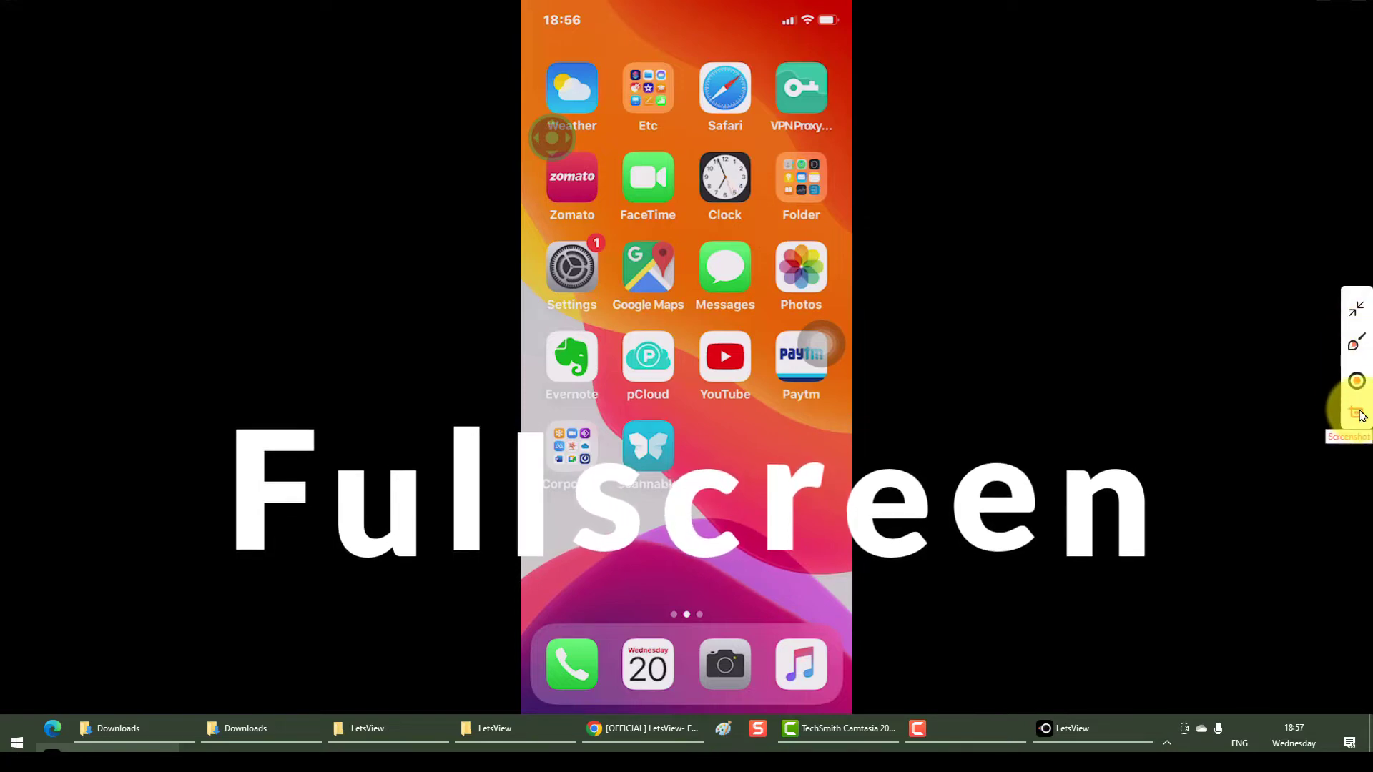
{"action": "left_click", "coordinate": [1359, 319]}
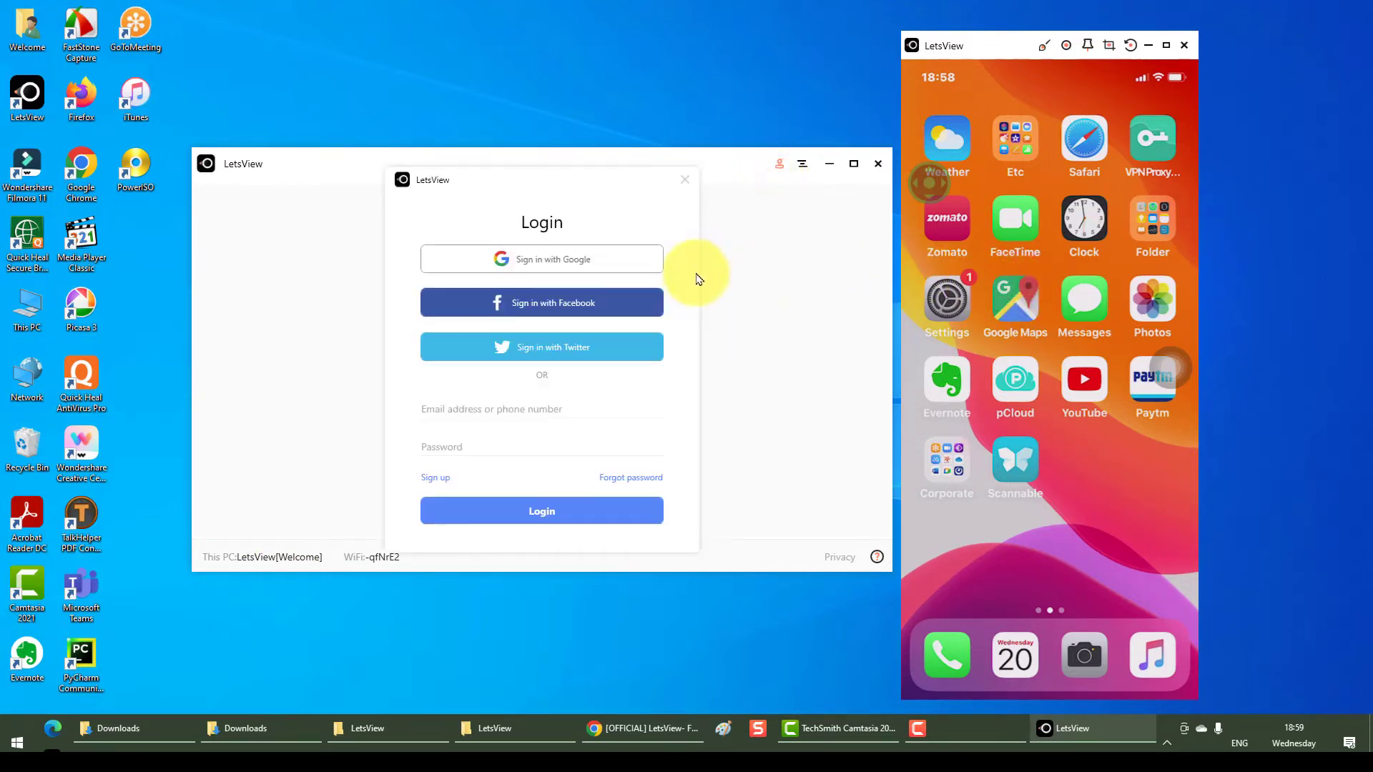
Step: Close the Login dialog to reveal the 'Successfully connected, Casting now' status
{"action": "left_click", "coordinate": [685, 183]}
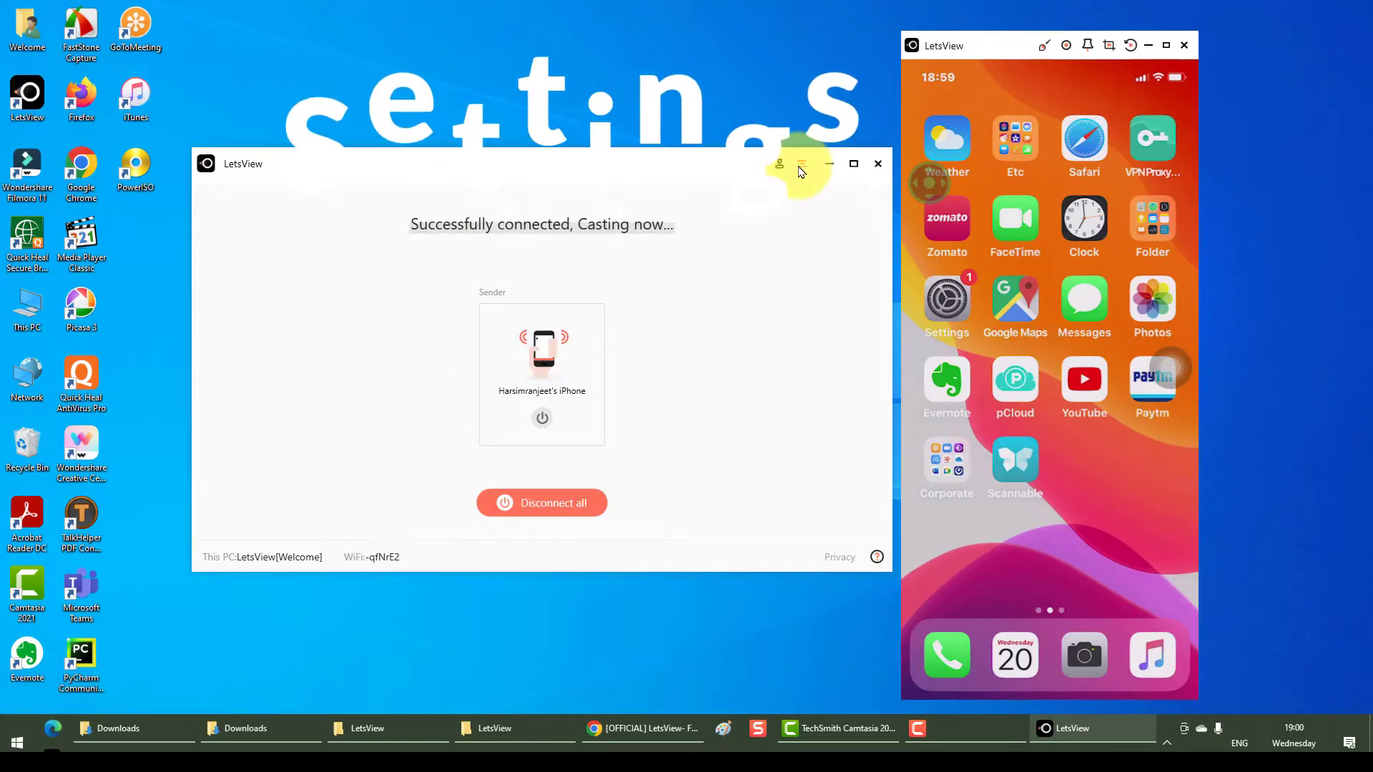
{"action": "left_click", "coordinate": [799, 166]}
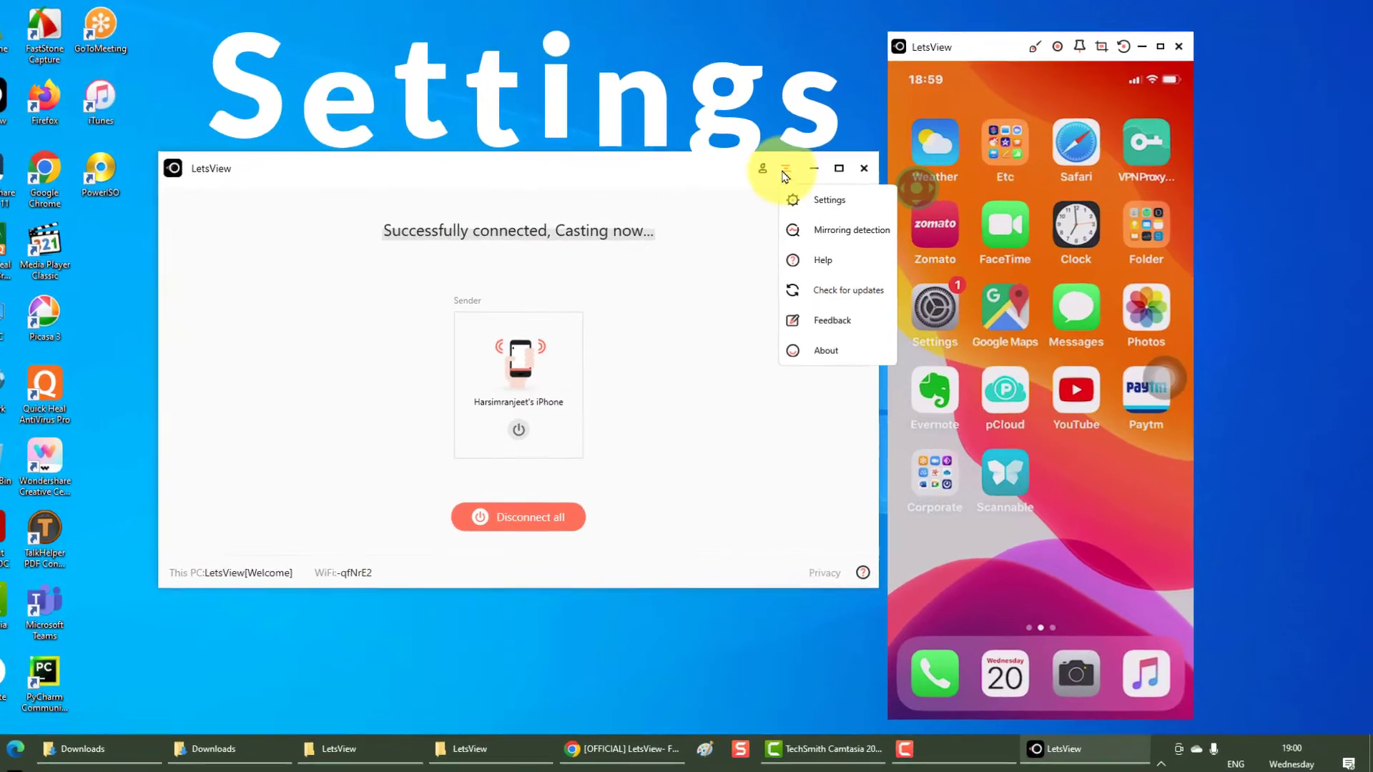
{"action": "left_click", "coordinate": [822, 199]}
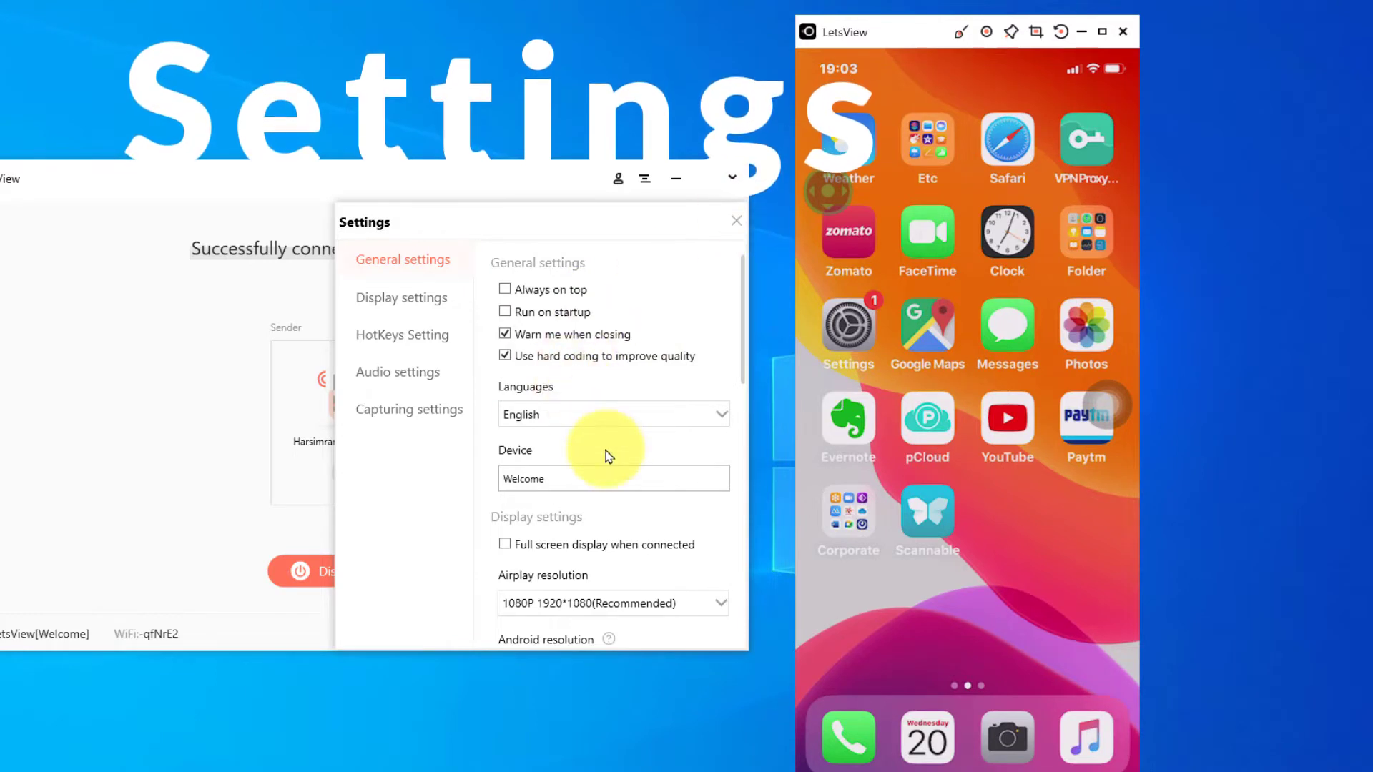
{"action": "left_click", "coordinate": [620, 416]}
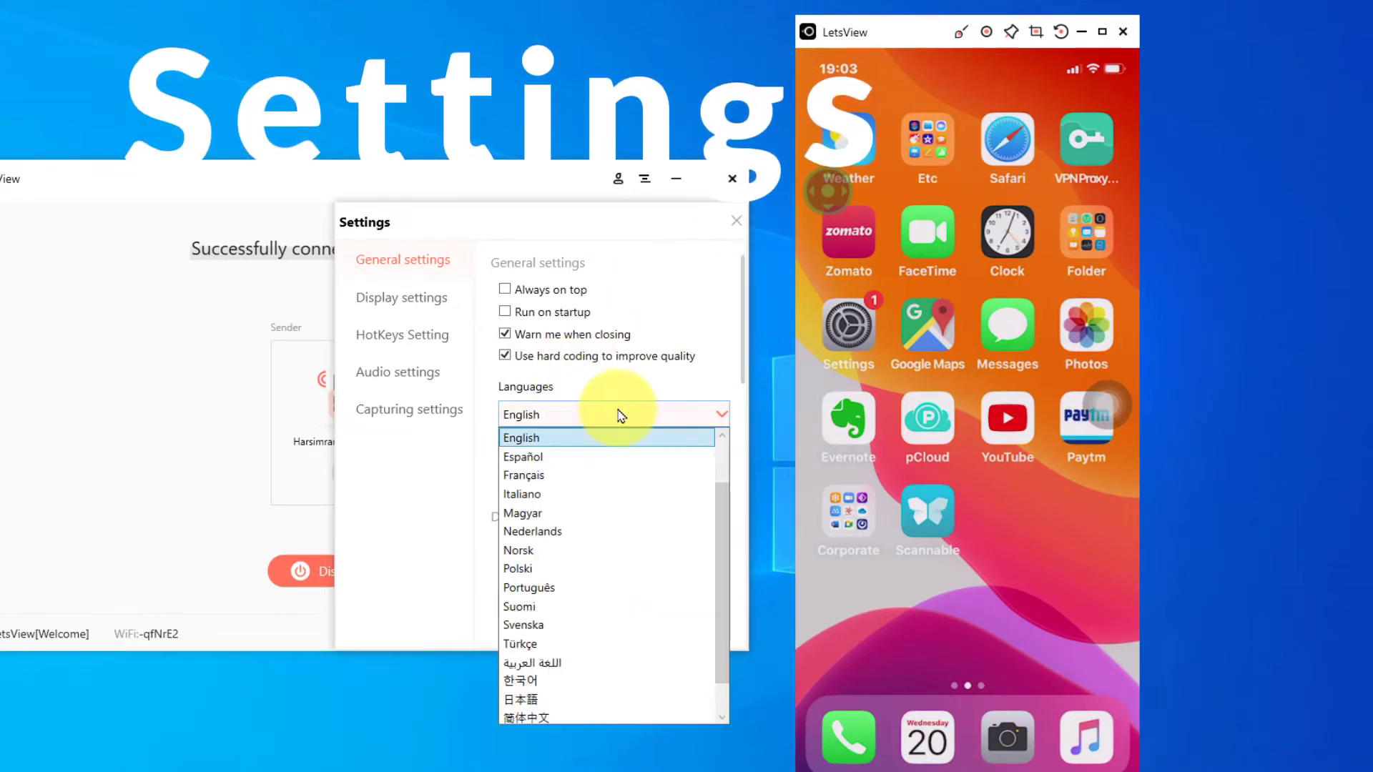
{"action": "scroll", "coordinate": [628, 513], "scroll_direction": "down", "scroll_amount": 1}
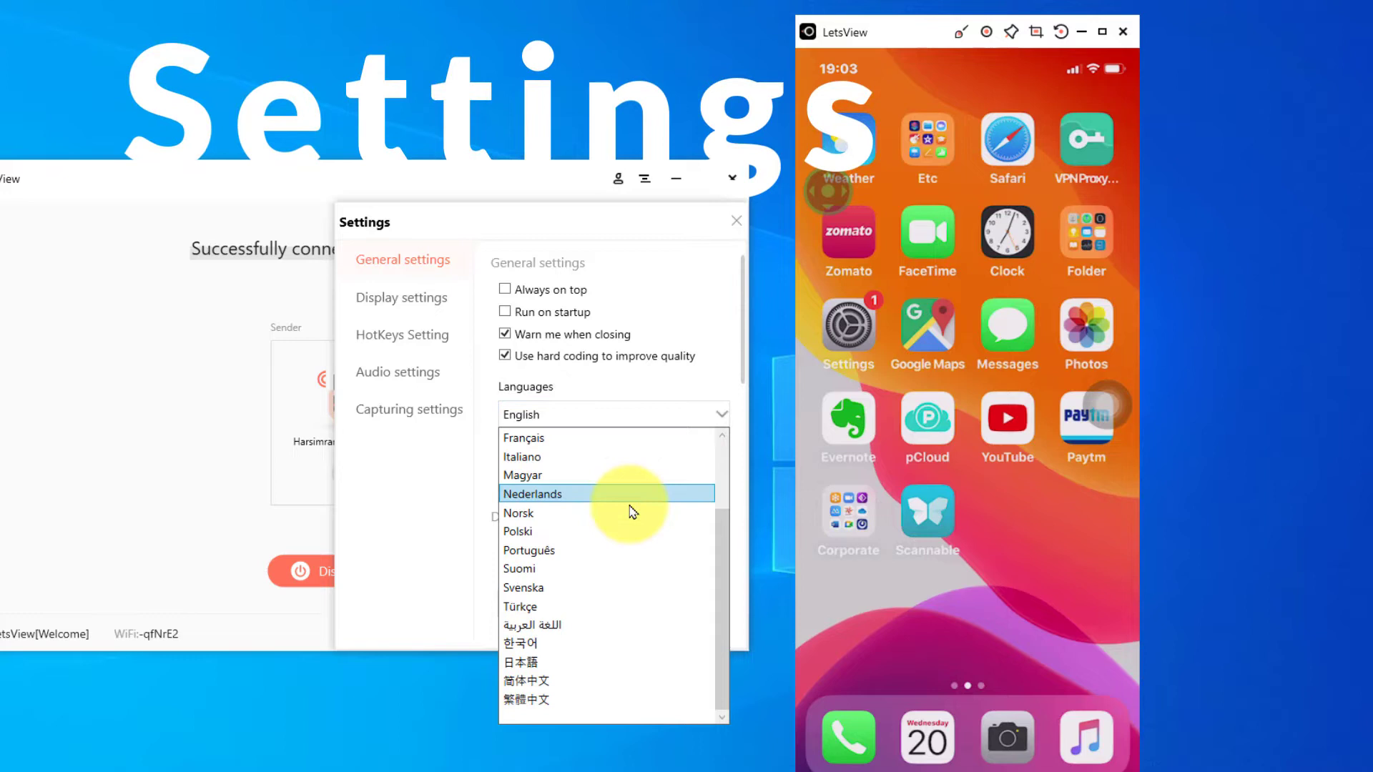
{"action": "scroll", "coordinate": [628, 512], "scroll_direction": "up", "scroll_amount": 2}
{"action": "left_click", "coordinate": [629, 497]}
{"action": "scroll", "coordinate": [611, 447], "scroll_direction": "down", "scroll_amount": 1}
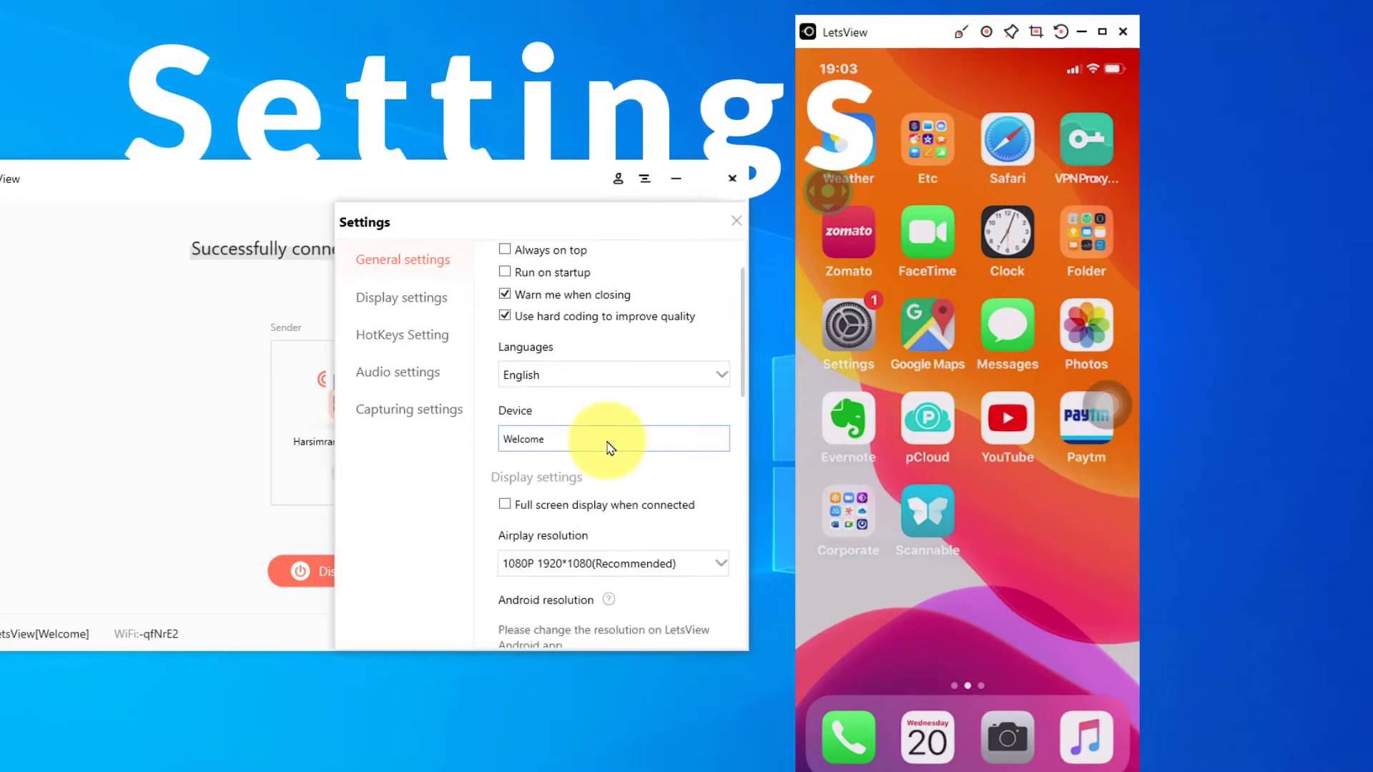
{"action": "scroll", "coordinate": [598, 455], "scroll_direction": "down", "scroll_amount": 1}
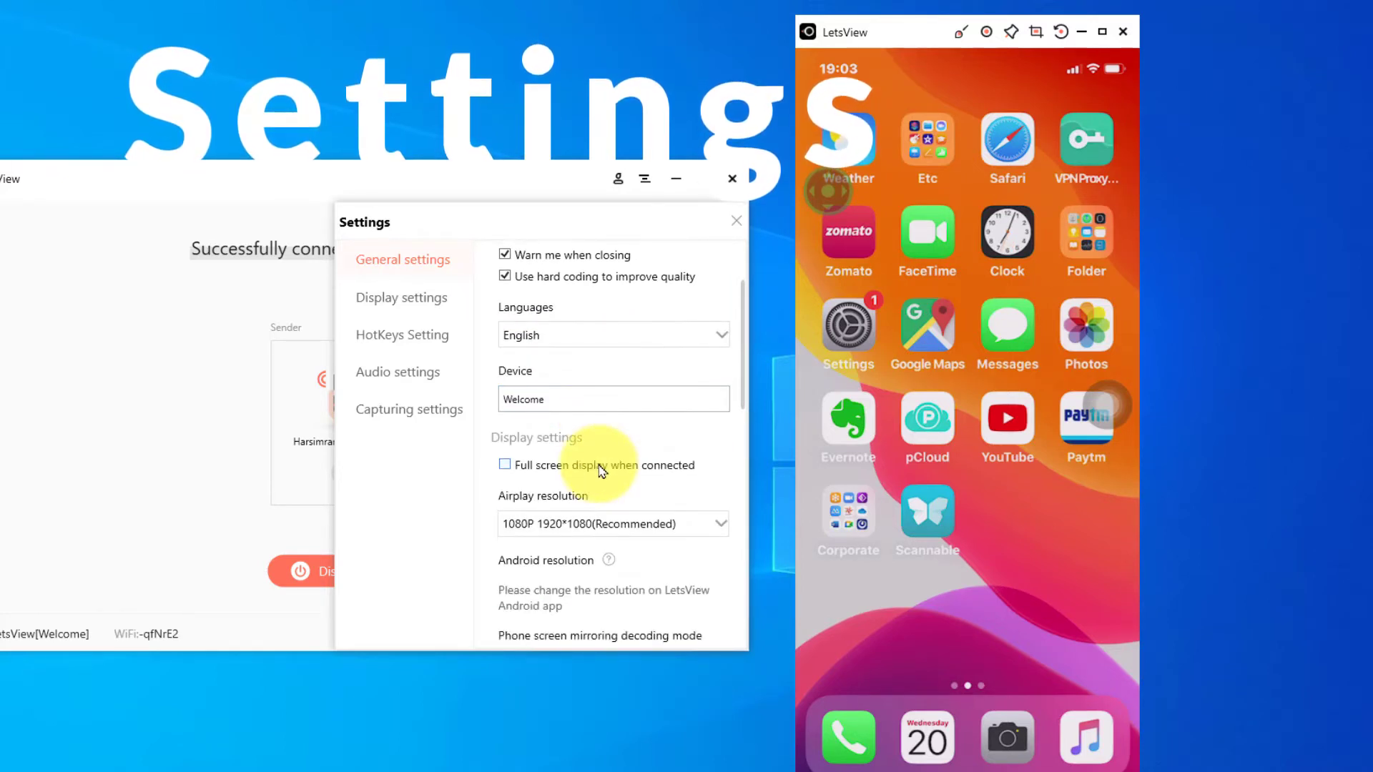
{"action": "scroll", "coordinate": [665, 484], "scroll_direction": "down", "scroll_amount": 2}
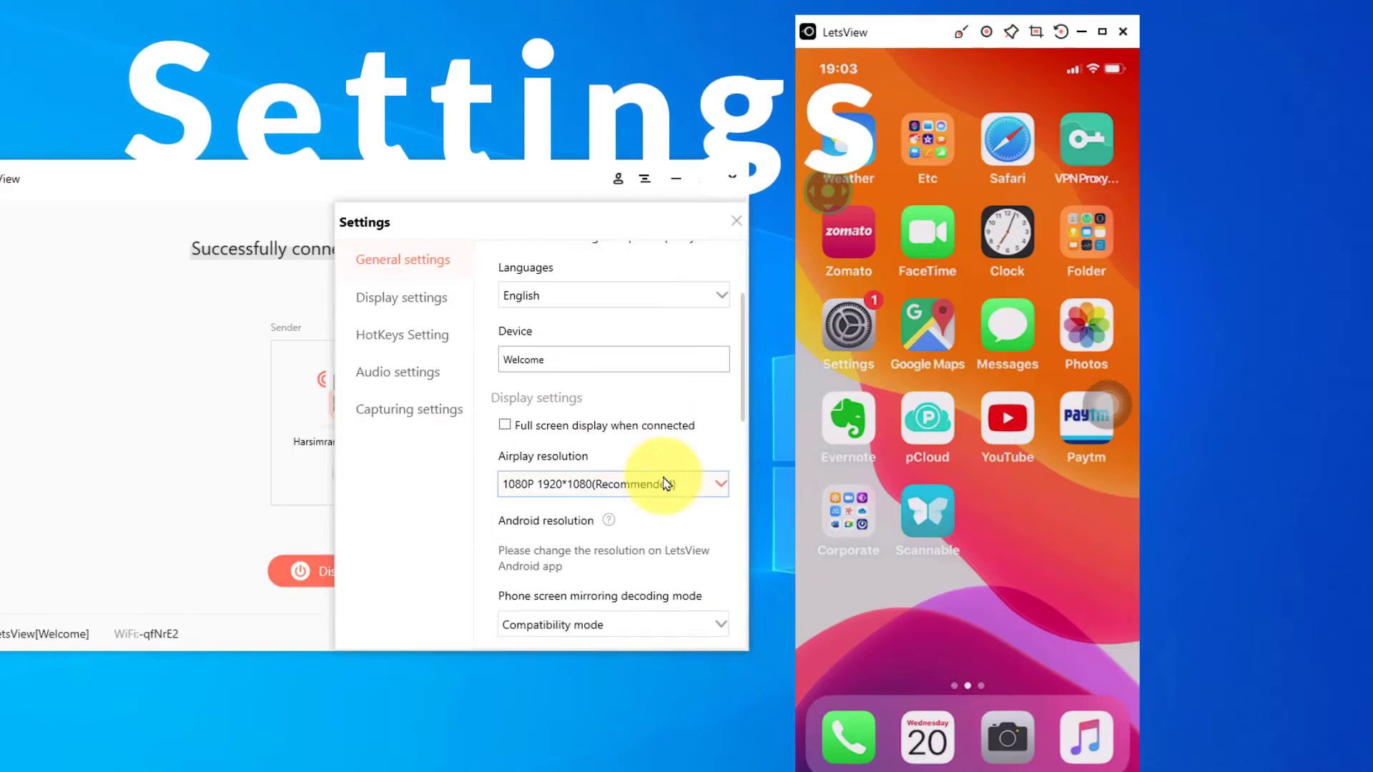
{"action": "left_click", "coordinate": [698, 450]}
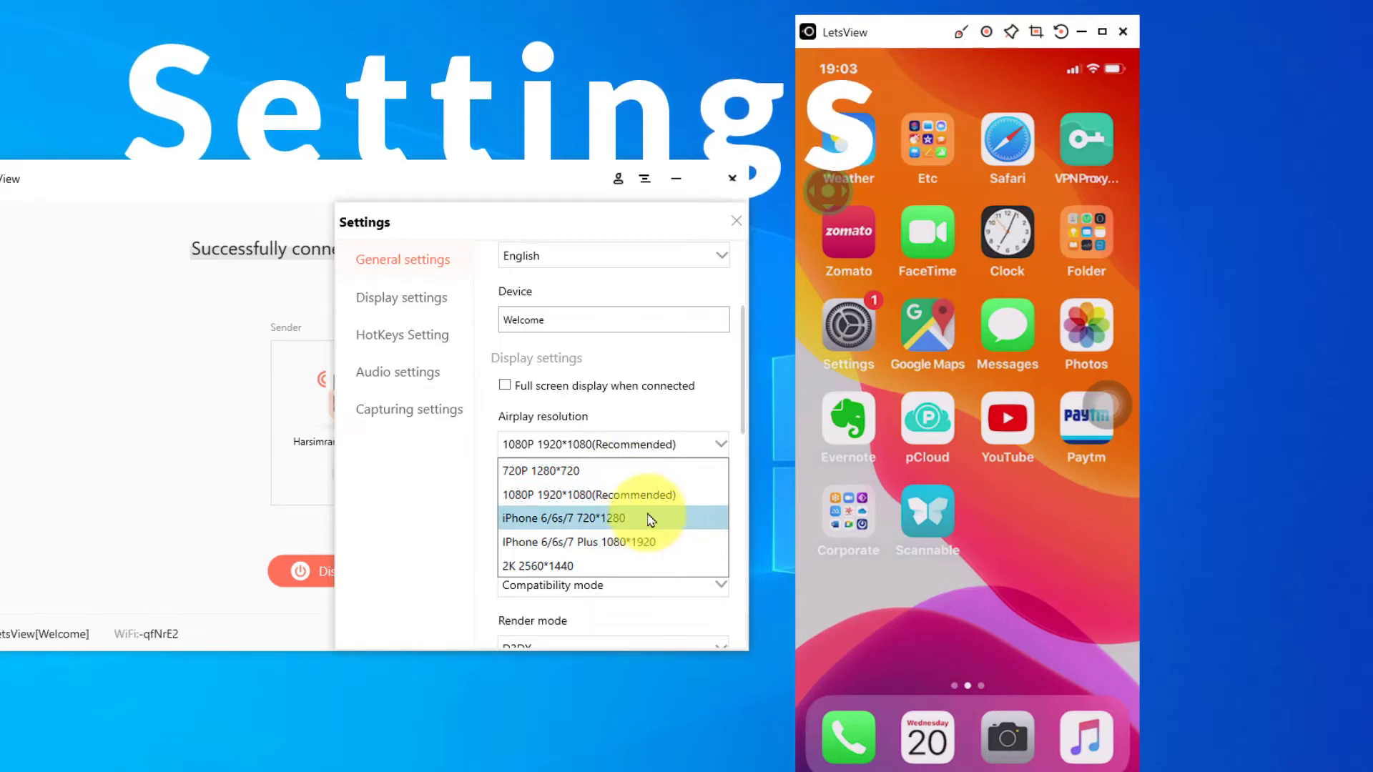
Step: Keep 1080P resolution, System sound, PNG screenshots and saving screenshots to the local computer
{"action": "left_click", "coordinate": [452, 540]}
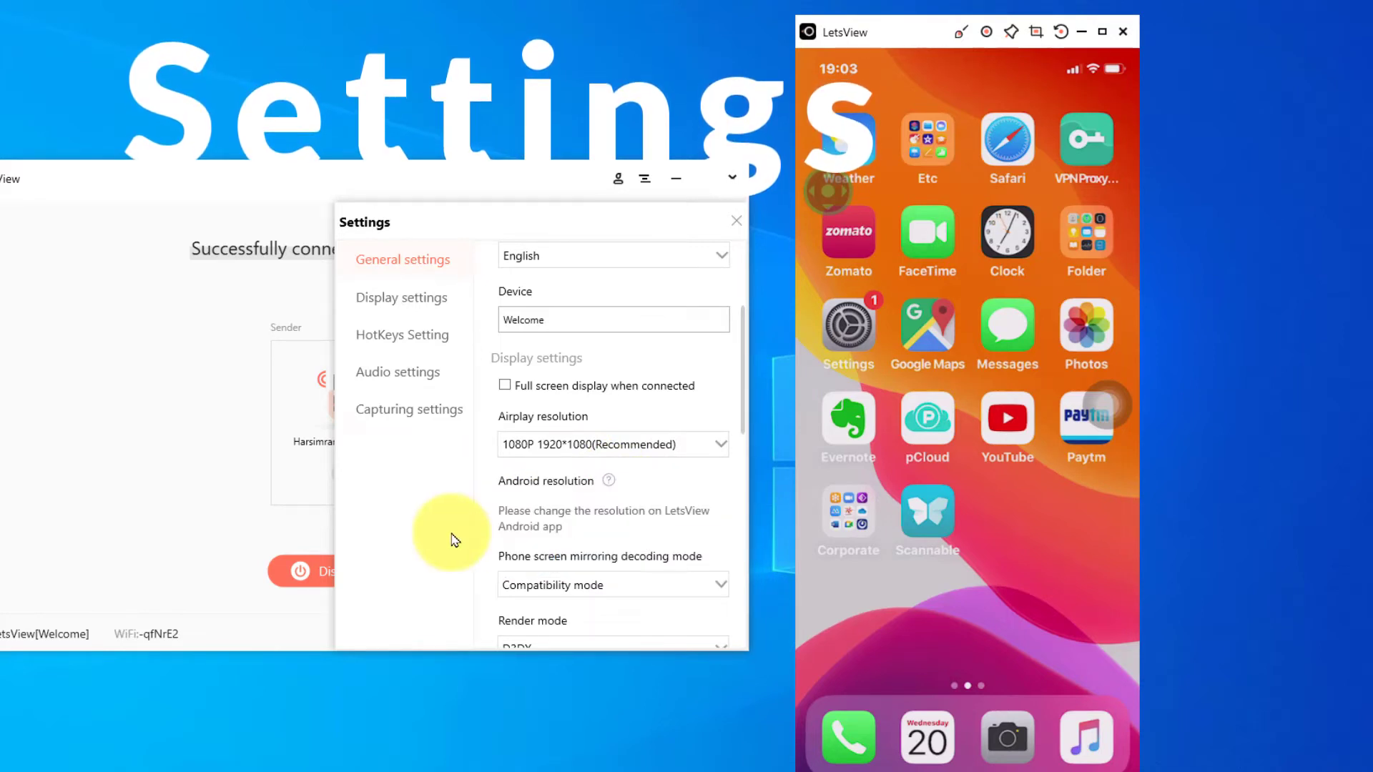
{"action": "scroll", "coordinate": [543, 522], "scroll_direction": "down", "scroll_amount": 5}
{"action": "left_click", "coordinate": [555, 486]}
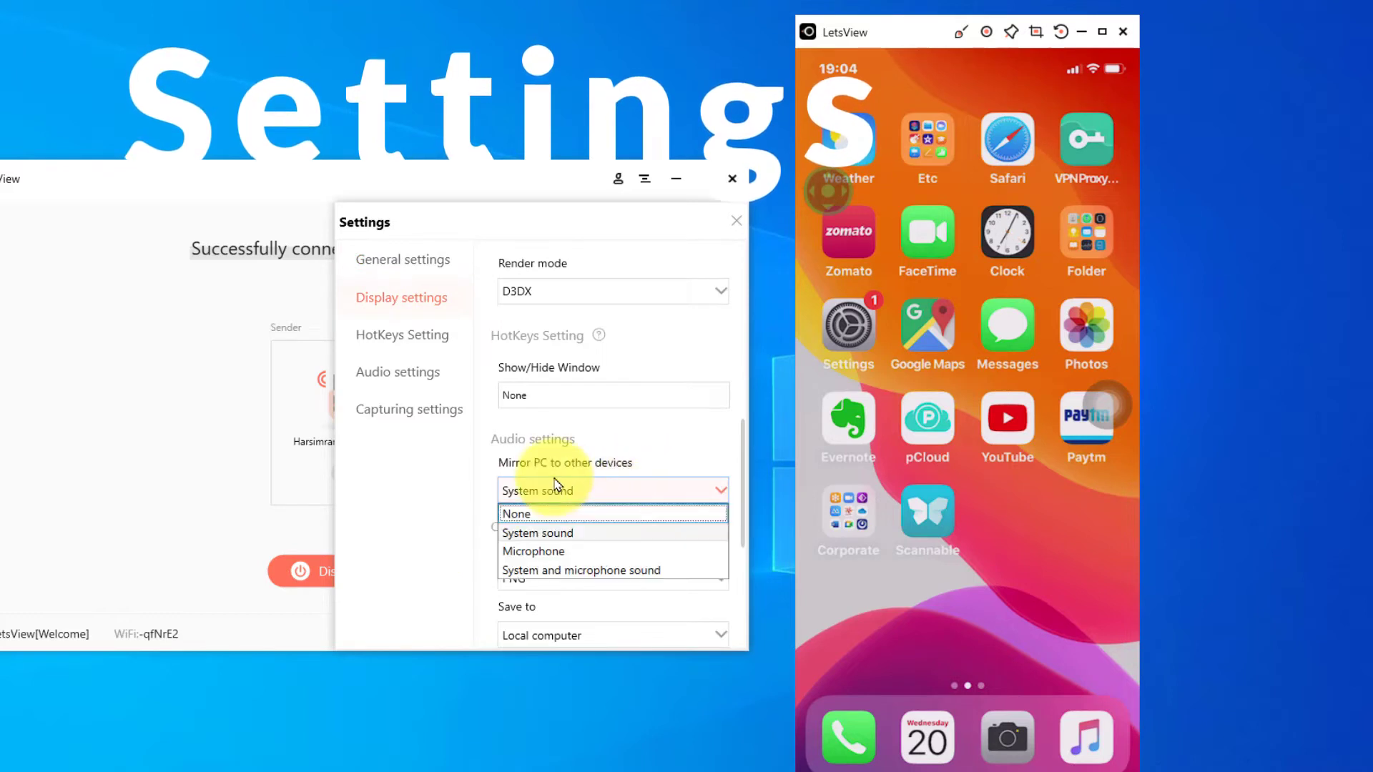
{"action": "left_click", "coordinate": [592, 533]}
{"action": "scroll", "coordinate": [590, 535], "scroll_direction": "down", "scroll_amount": 1}
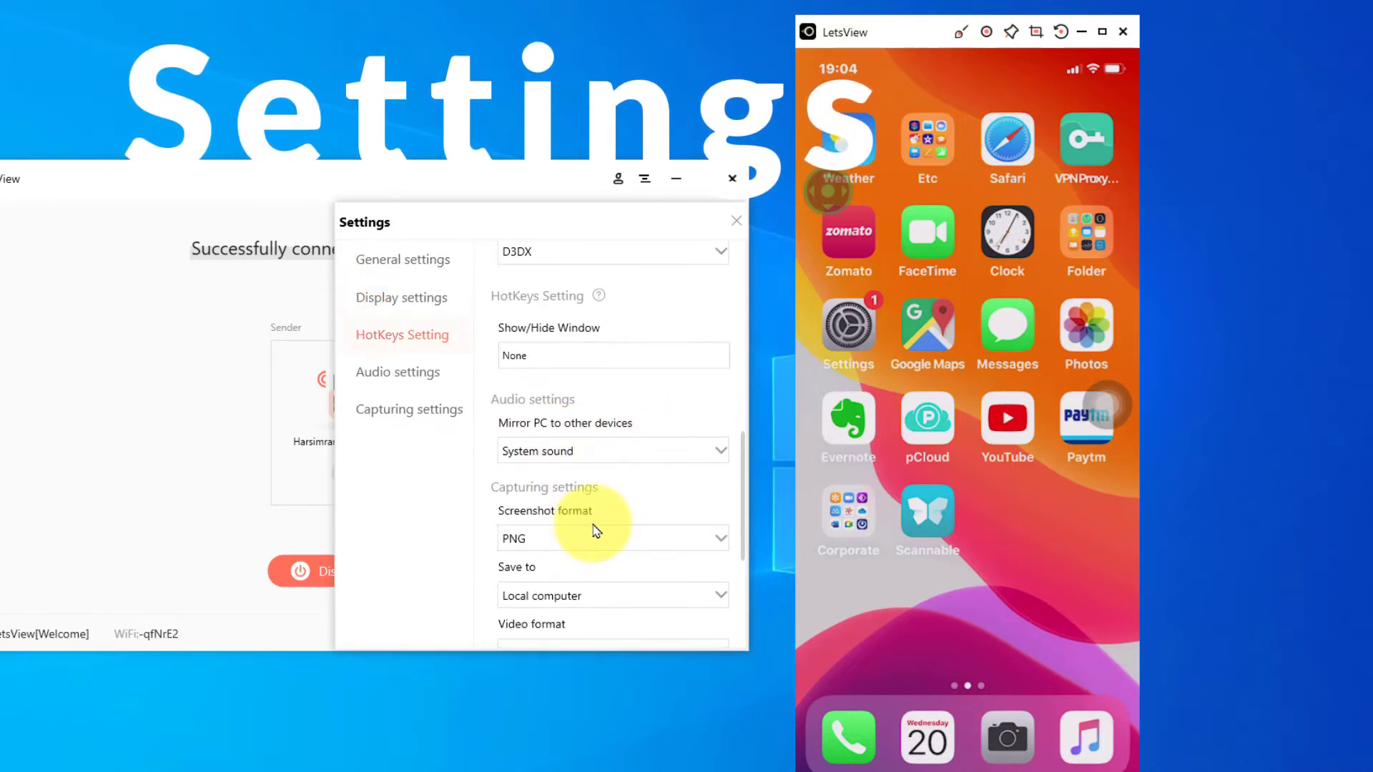
{"action": "scroll", "coordinate": [597, 530], "scroll_direction": "down", "scroll_amount": 2}
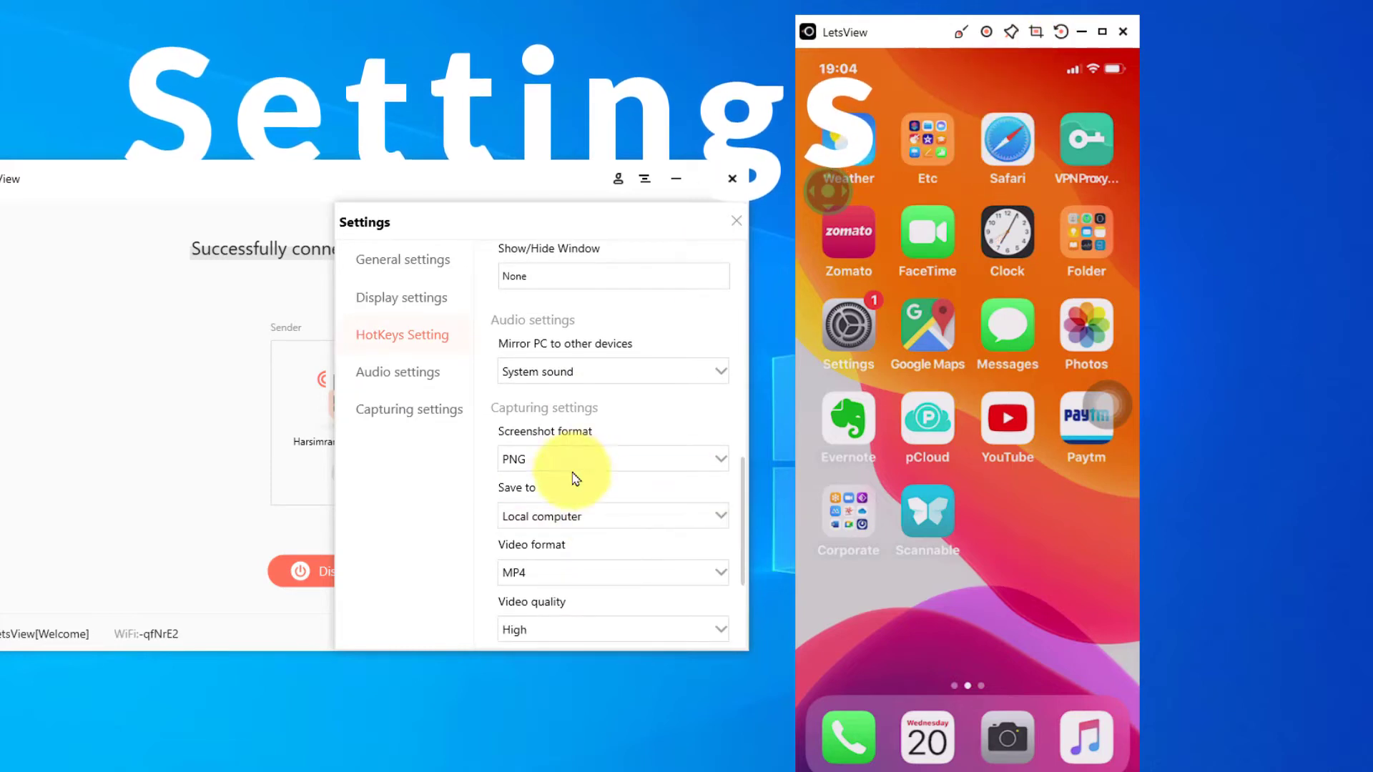
{"action": "left_click", "coordinate": [583, 461]}
{"action": "left_click", "coordinate": [585, 469]}
{"action": "scroll", "coordinate": [589, 469], "scroll_direction": "down", "scroll_amount": 3}
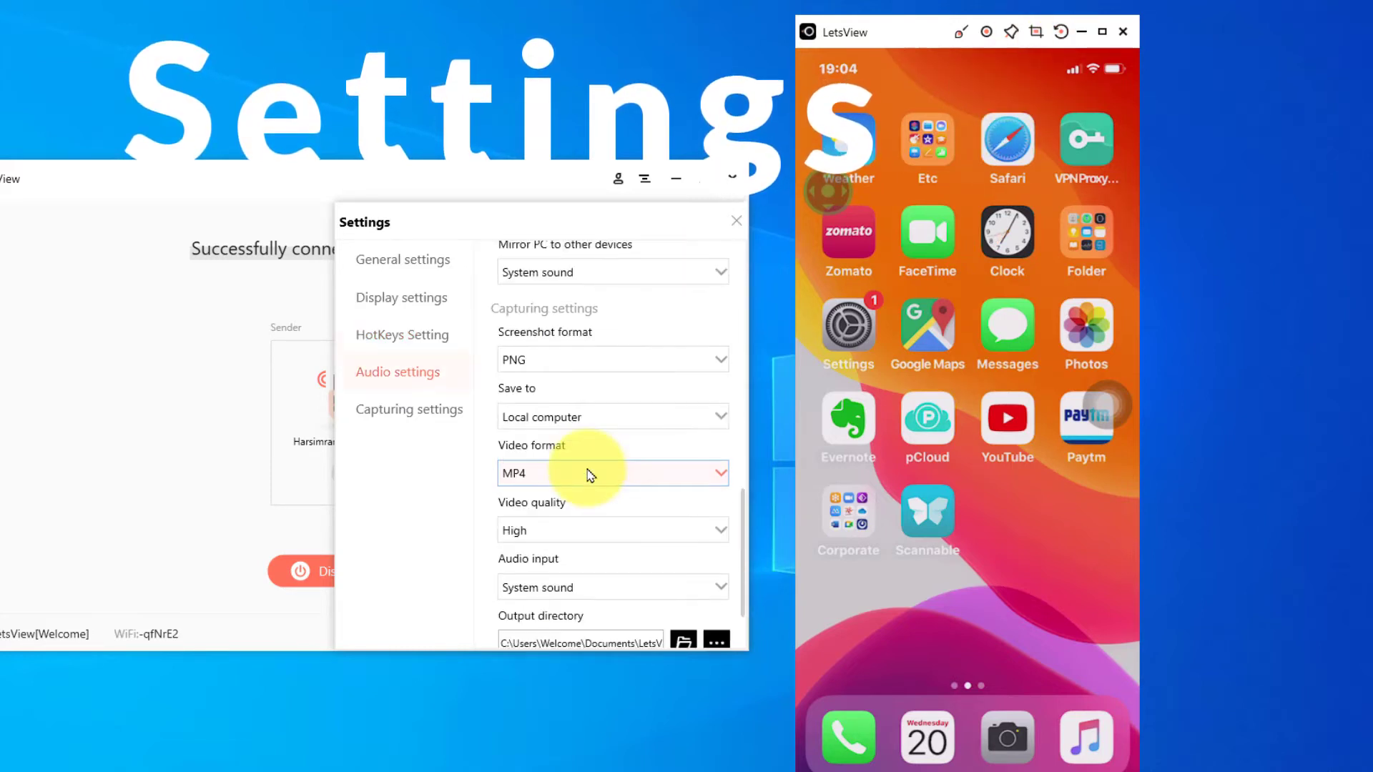
{"action": "left_click", "coordinate": [604, 421]}
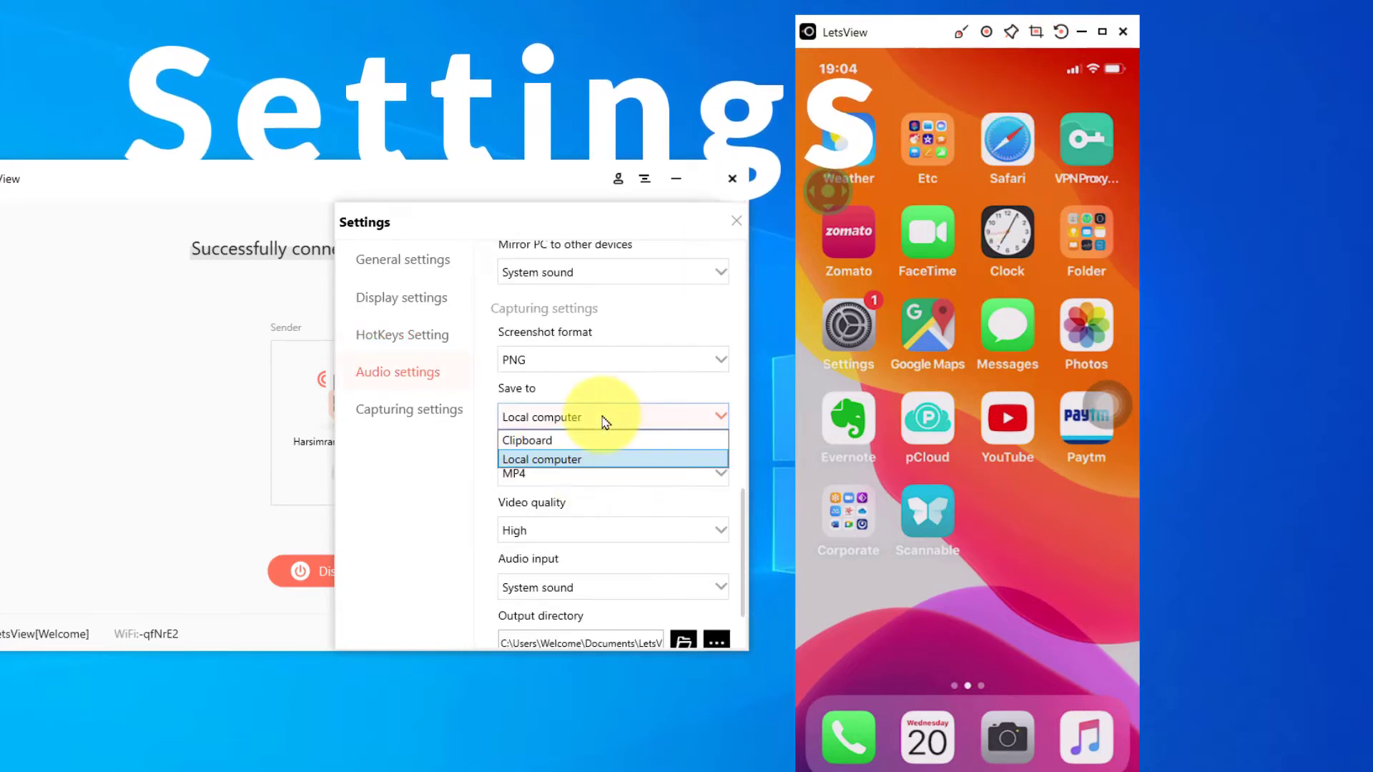
{"action": "left_click", "coordinate": [585, 459]}
Step: Keep MP4 at High quality, set audio input to 'System and microphone sound', select the output path
{"action": "scroll", "coordinate": [593, 464], "scroll_direction": "down", "scroll_amount": 1}
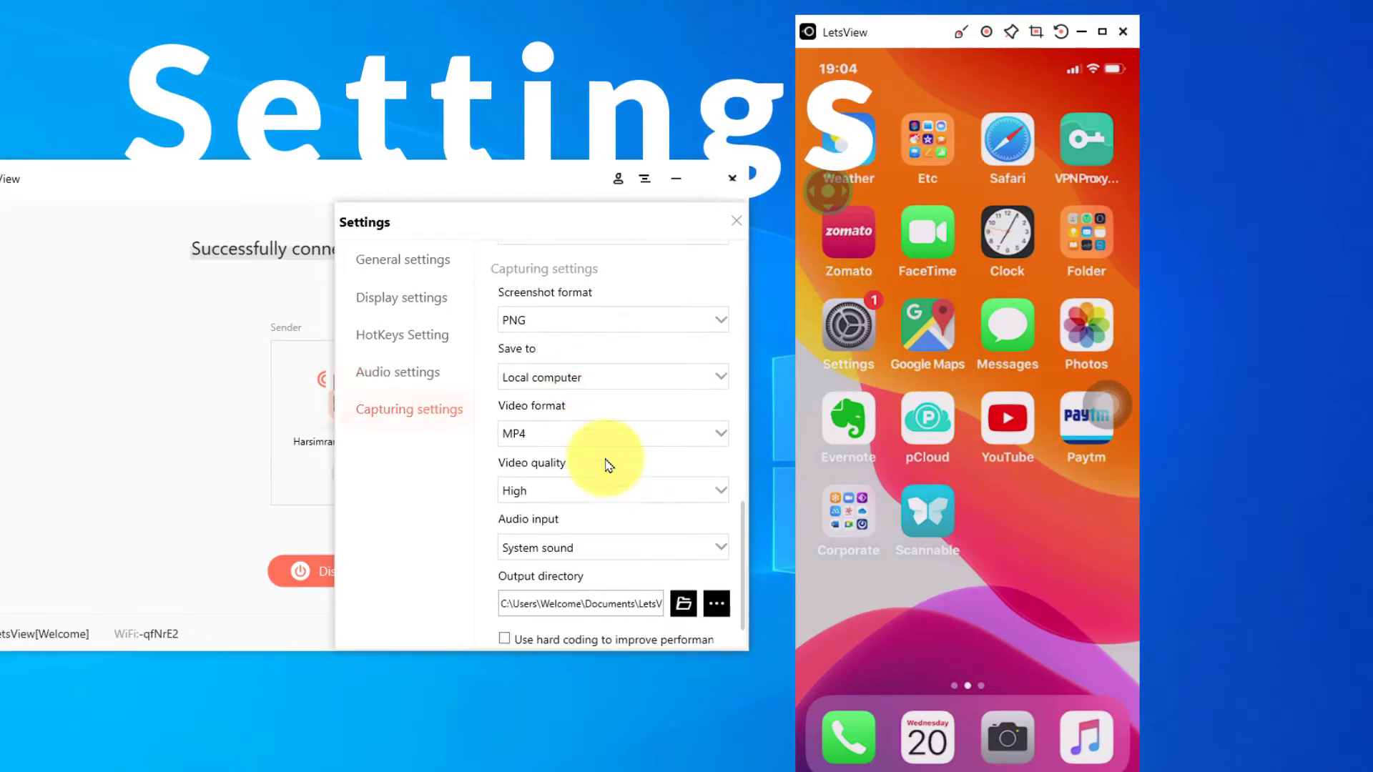
{"action": "left_click", "coordinate": [607, 435]}
{"action": "scroll", "coordinate": [598, 501], "scroll_direction": "down", "scroll_amount": 1}
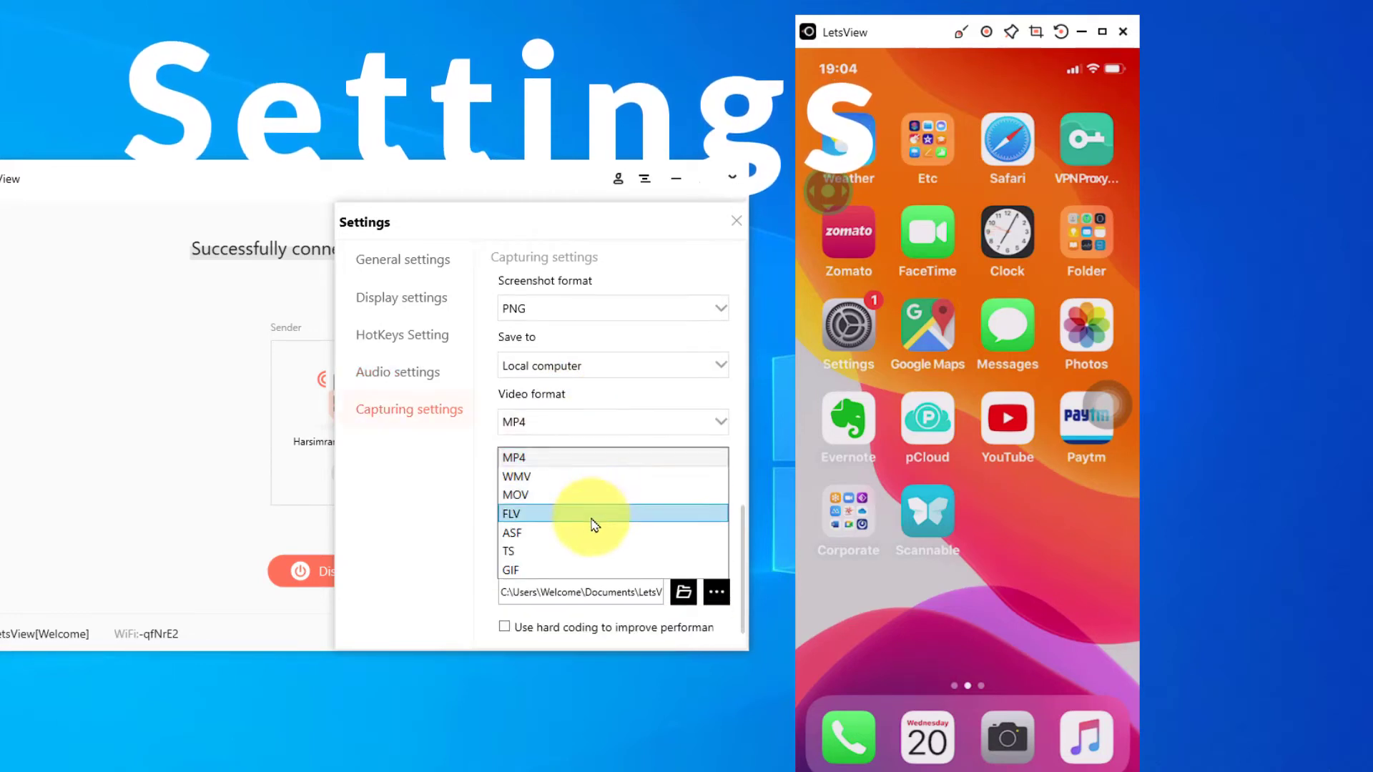
{"action": "left_click", "coordinate": [580, 461]}
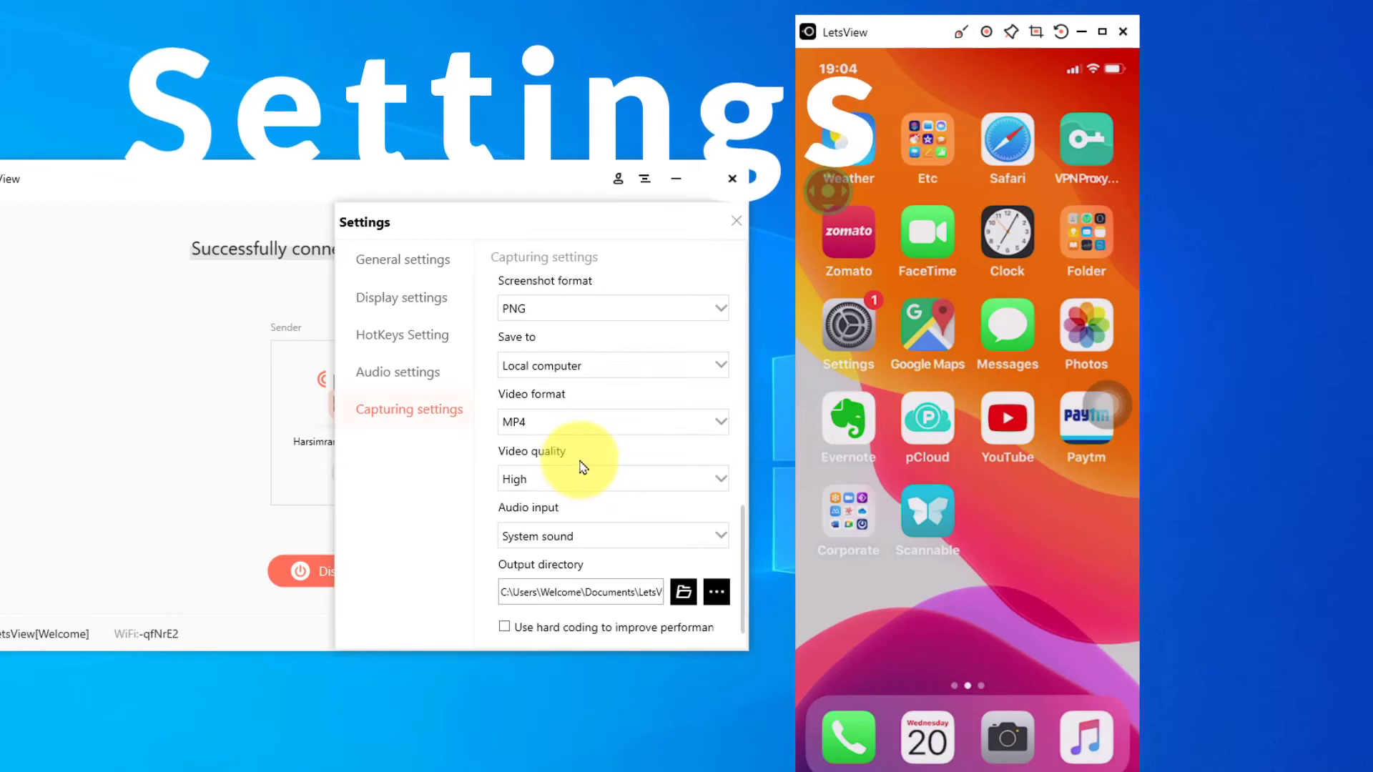
{"action": "left_click", "coordinate": [608, 480]}
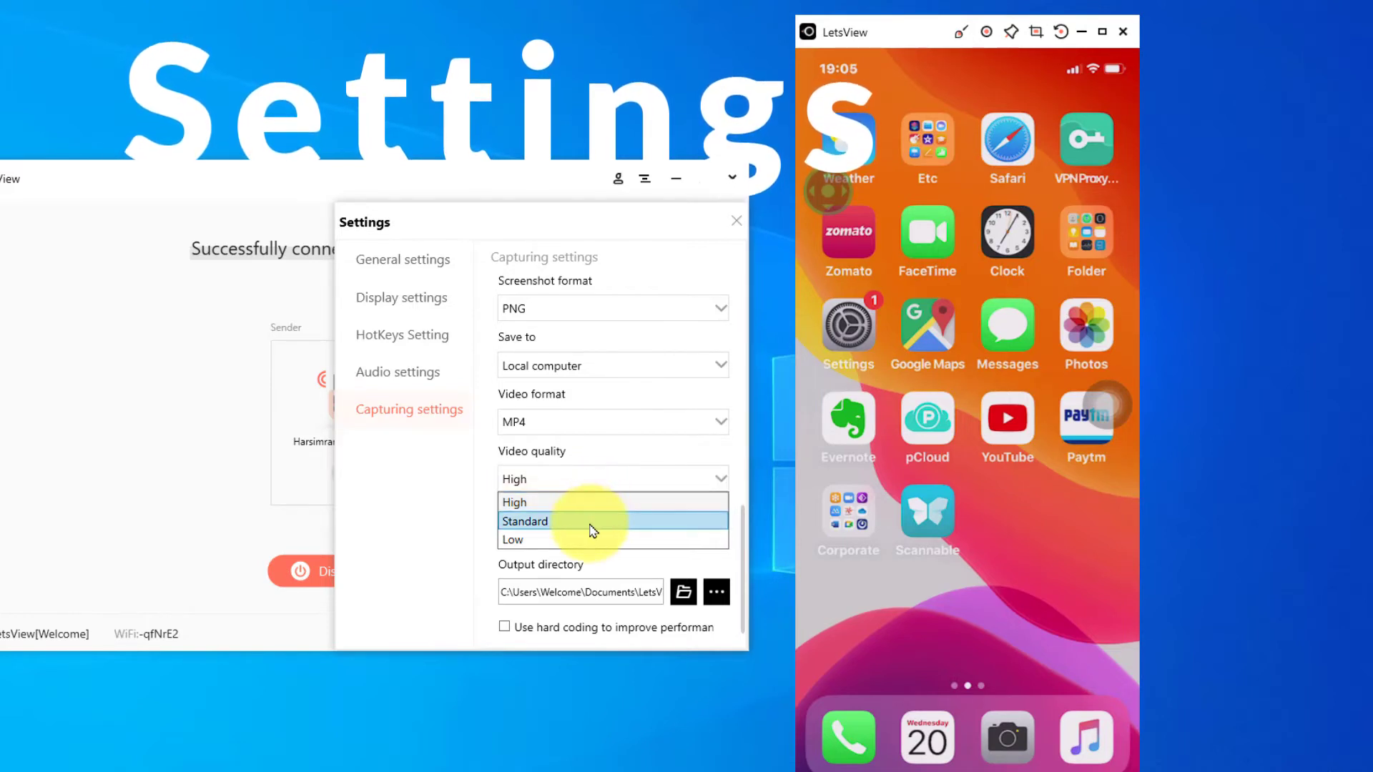
{"action": "left_click", "coordinate": [601, 476]}
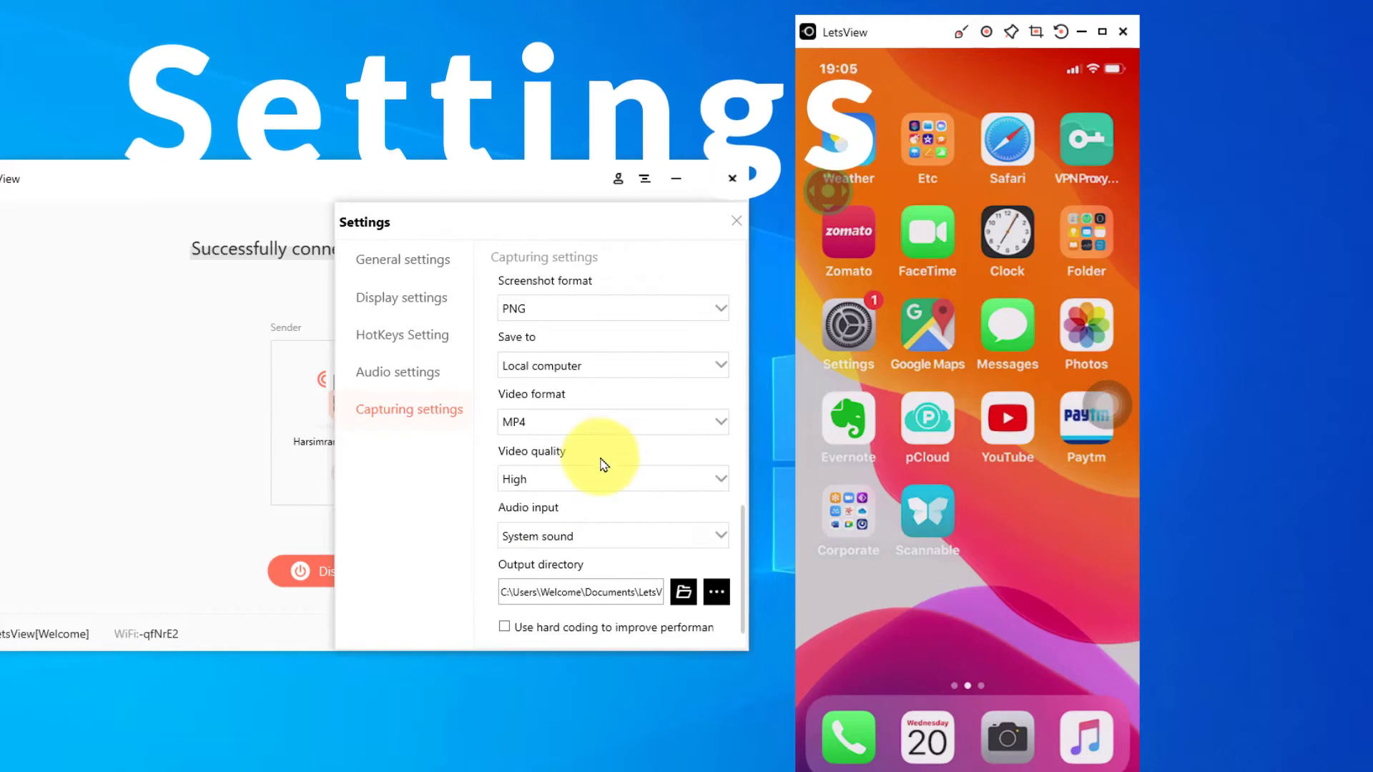
{"action": "left_click", "coordinate": [613, 536]}
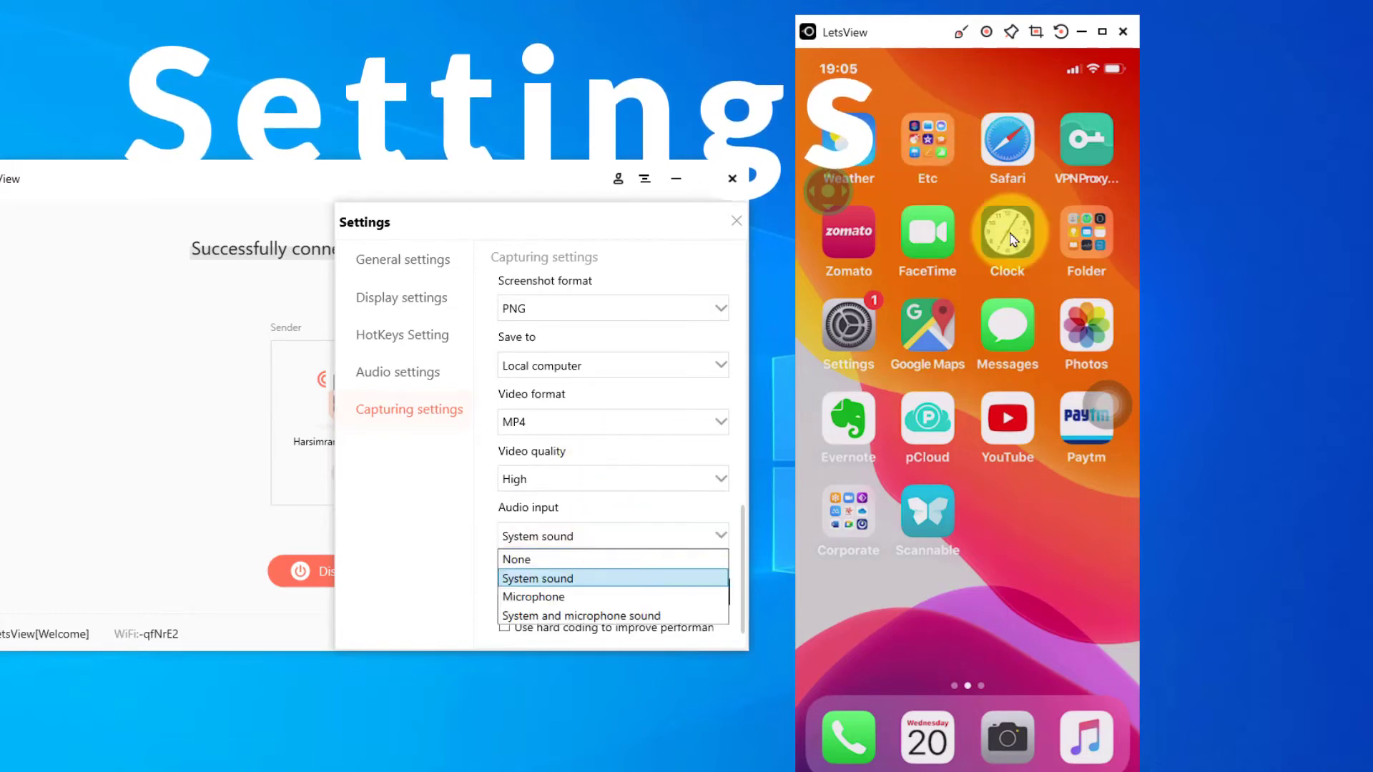
{"action": "left_click", "coordinate": [595, 616]}
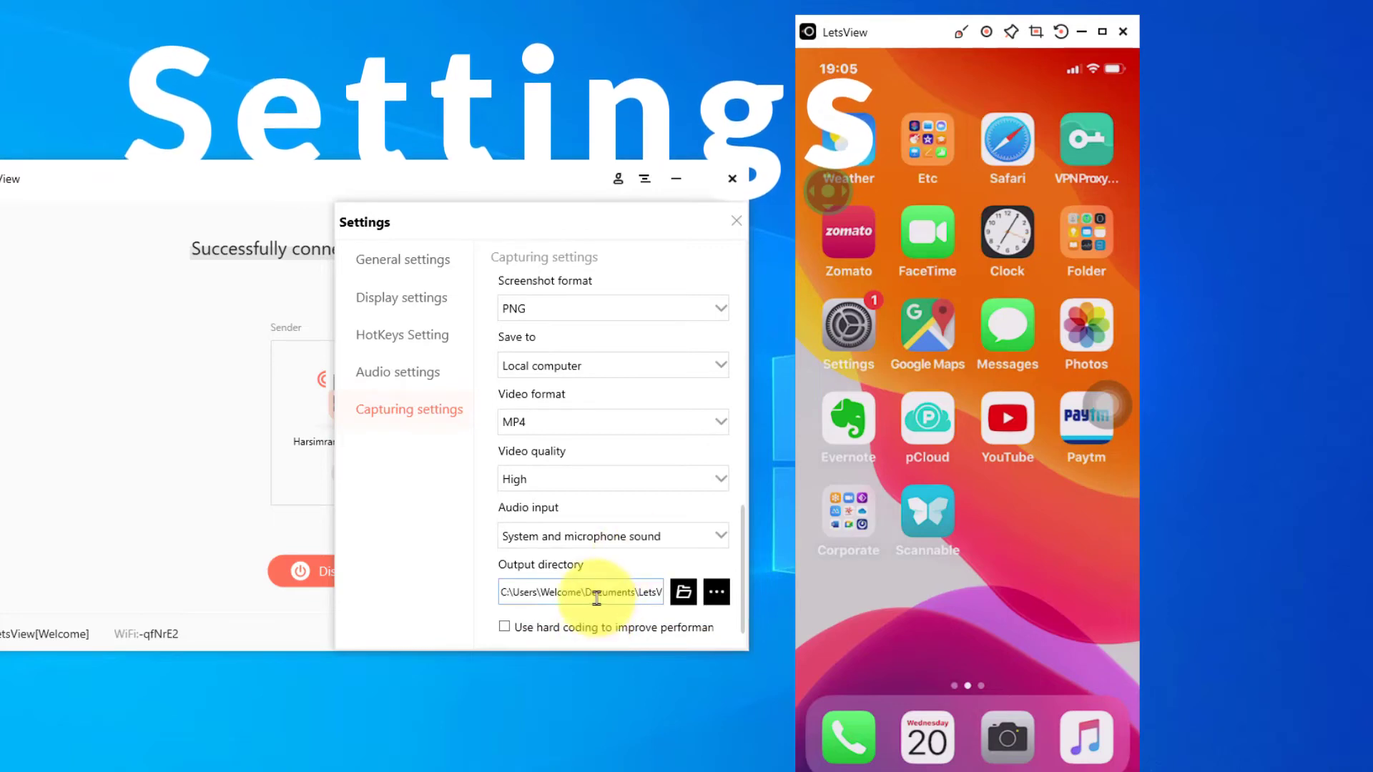
{"action": "left_click_drag", "start_coordinate": [596, 596], "coordinate": [701, 599]}
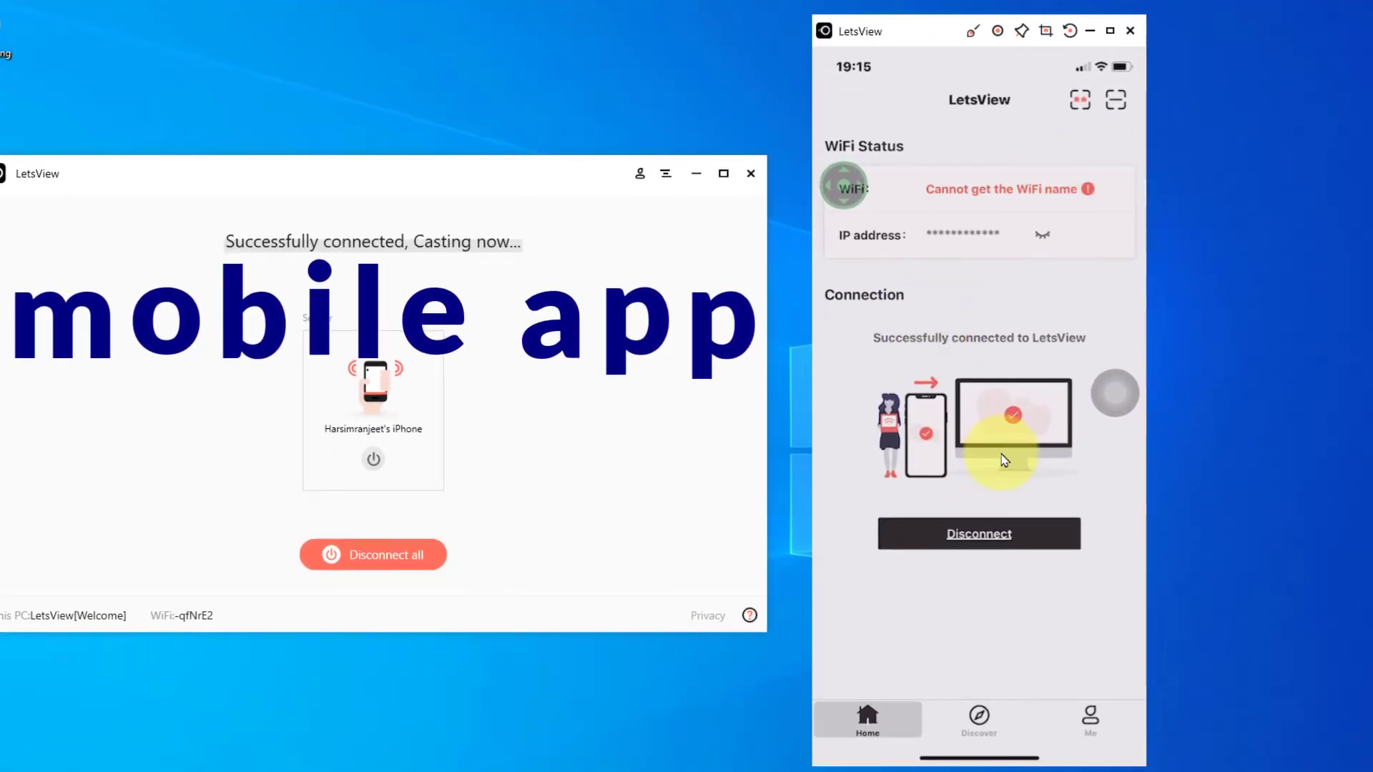
Step: On the mirrored iPhone, open the app's Discover page and then its PIN code page
{"action": "left_click", "coordinate": [1001, 710]}
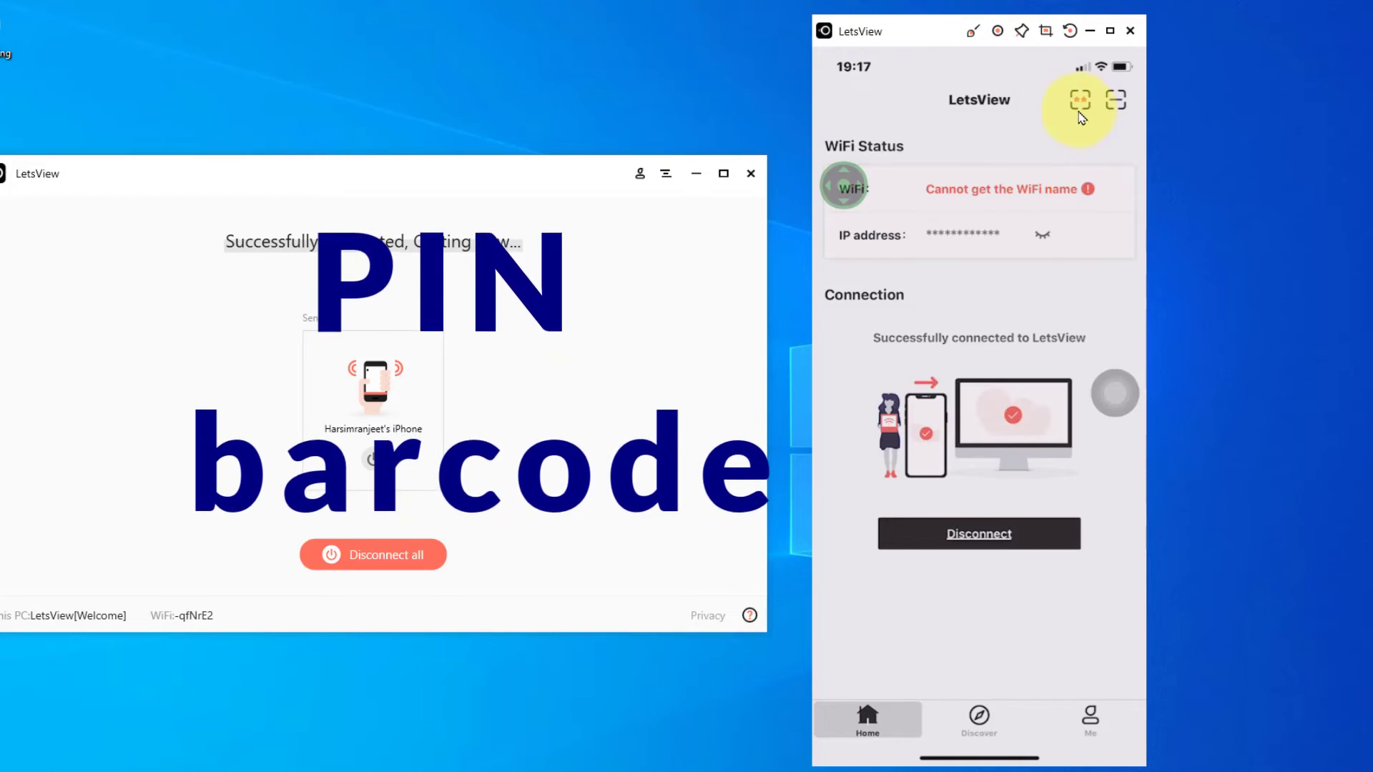
{"action": "left_click", "coordinate": [1080, 107]}
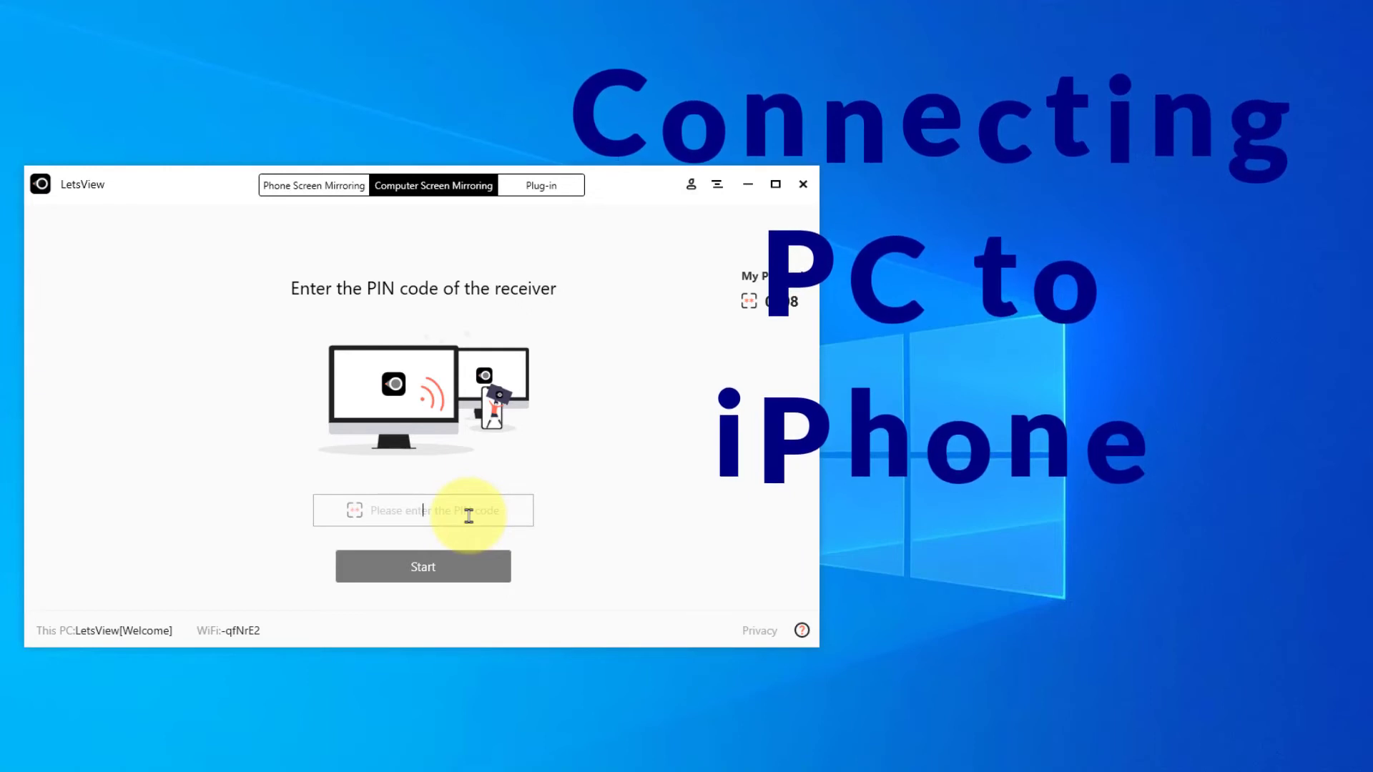
Step: Enter the iPhone's PIN code in the PIN field and start casting the PC
{"action": "type", "text": "07"}
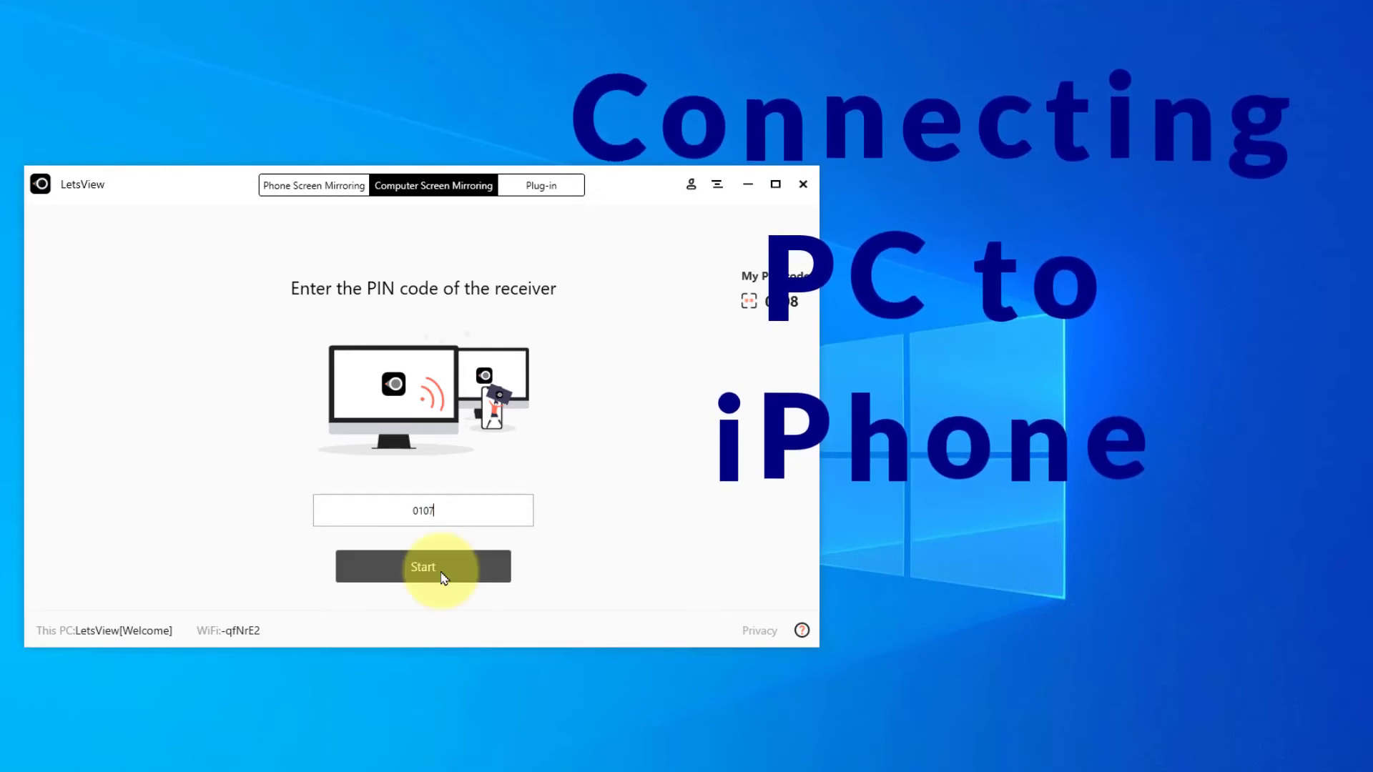
{"action": "left_click", "coordinate": [441, 572]}
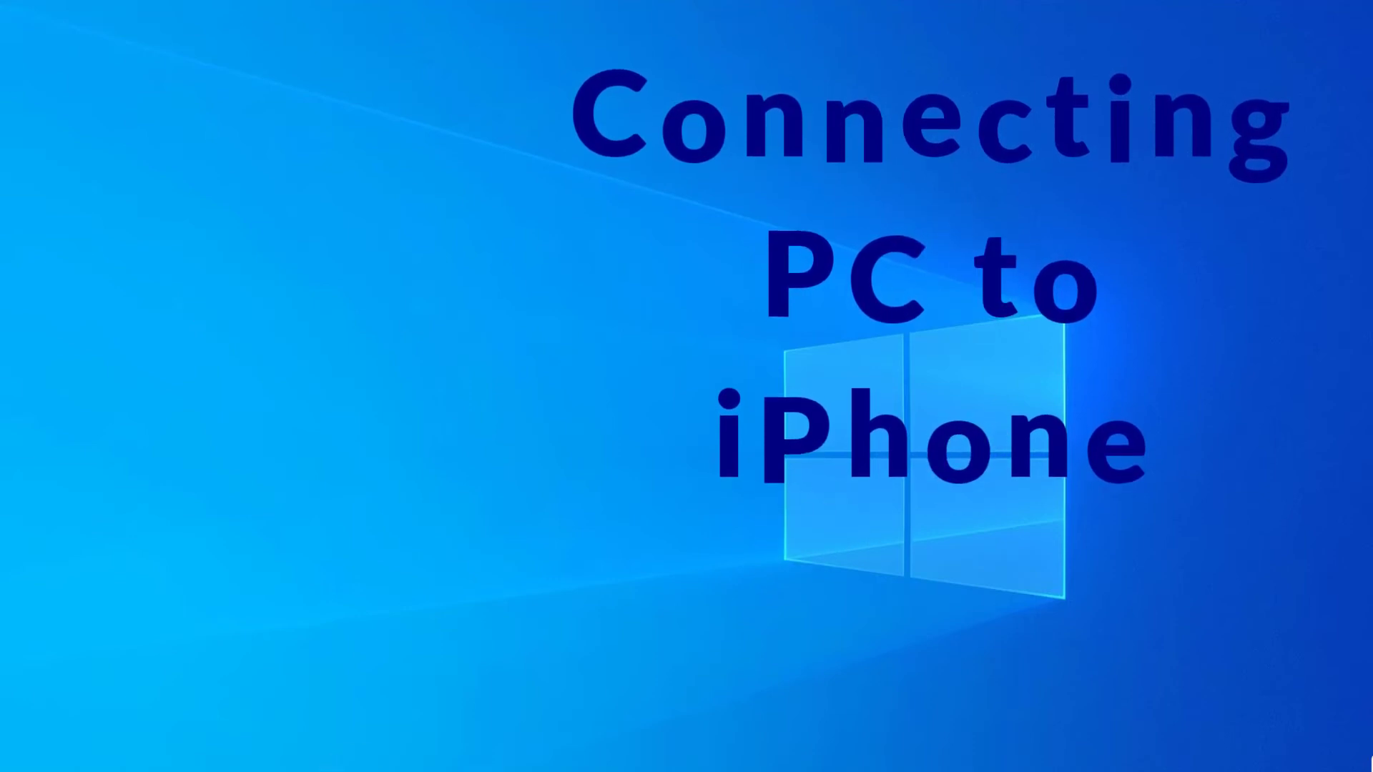
{"action": "left_click", "coordinate": [447, 747]}
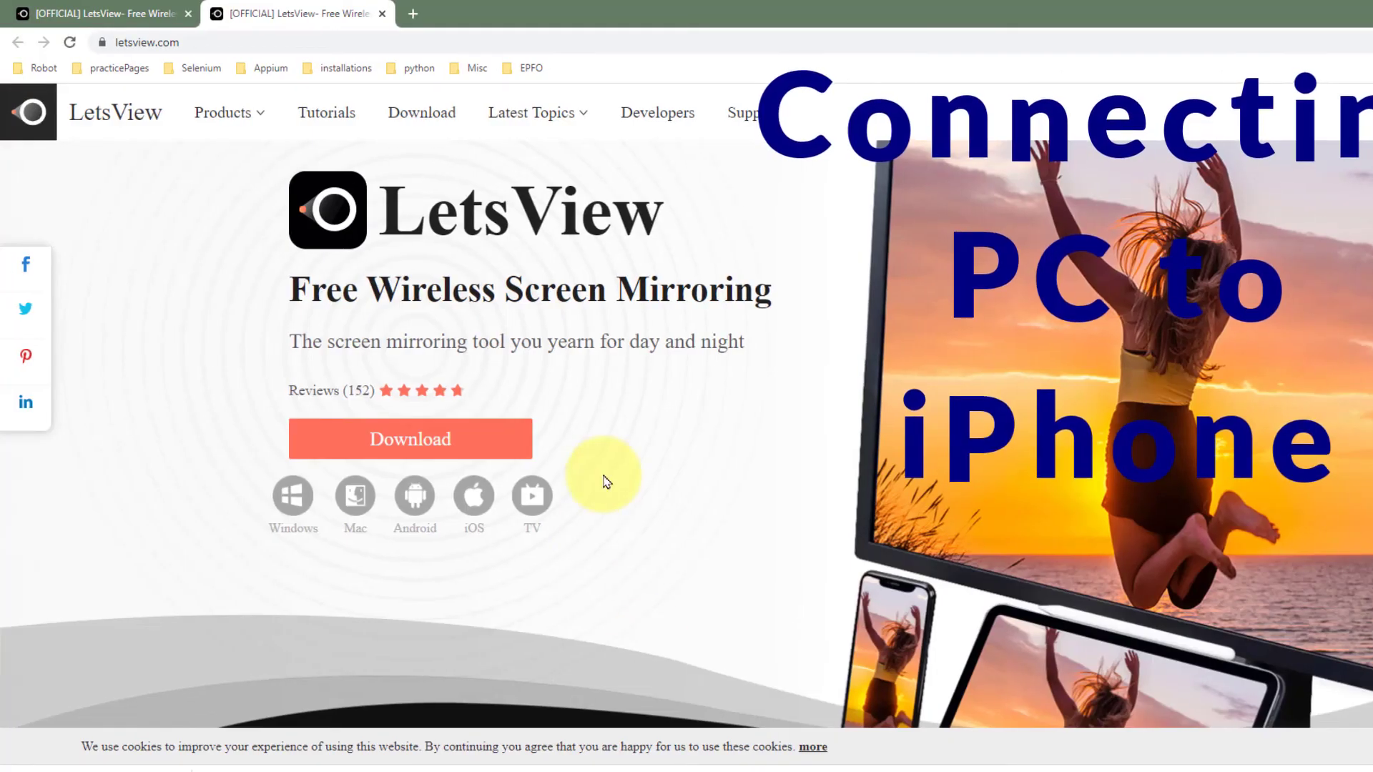
Step: Type 'Letsview' after the letsview.com URL in Chrome's address bar
{"action": "left_click", "coordinate": [349, 43]}
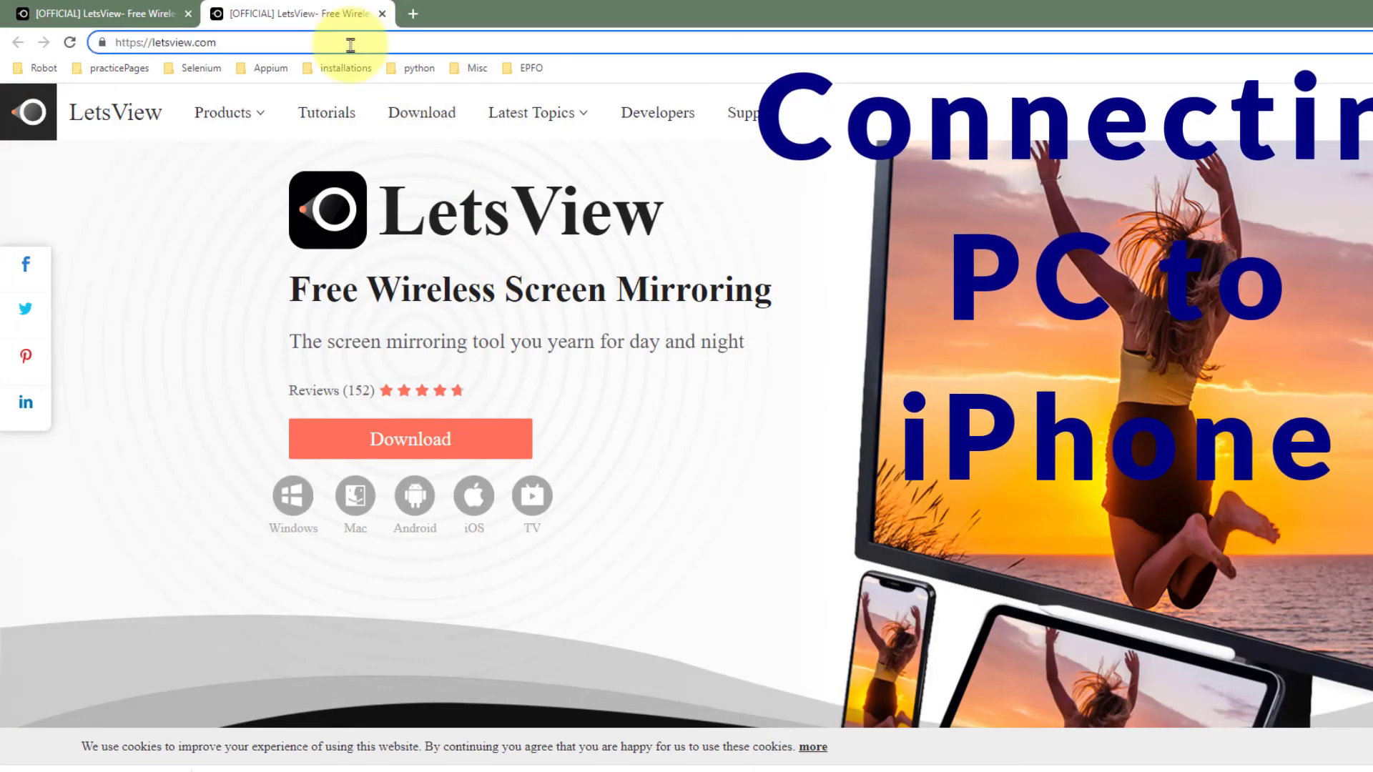
{"action": "type", "text": "Letsview"}
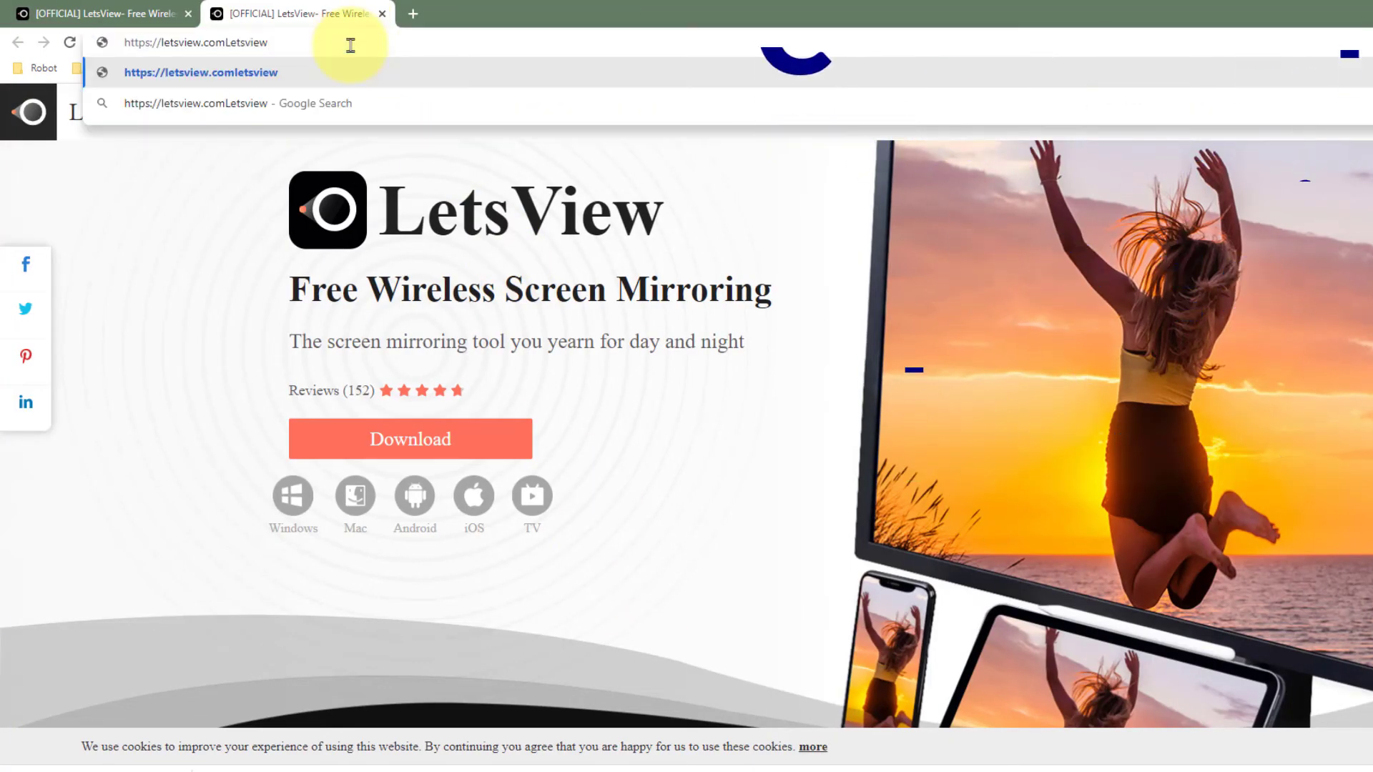